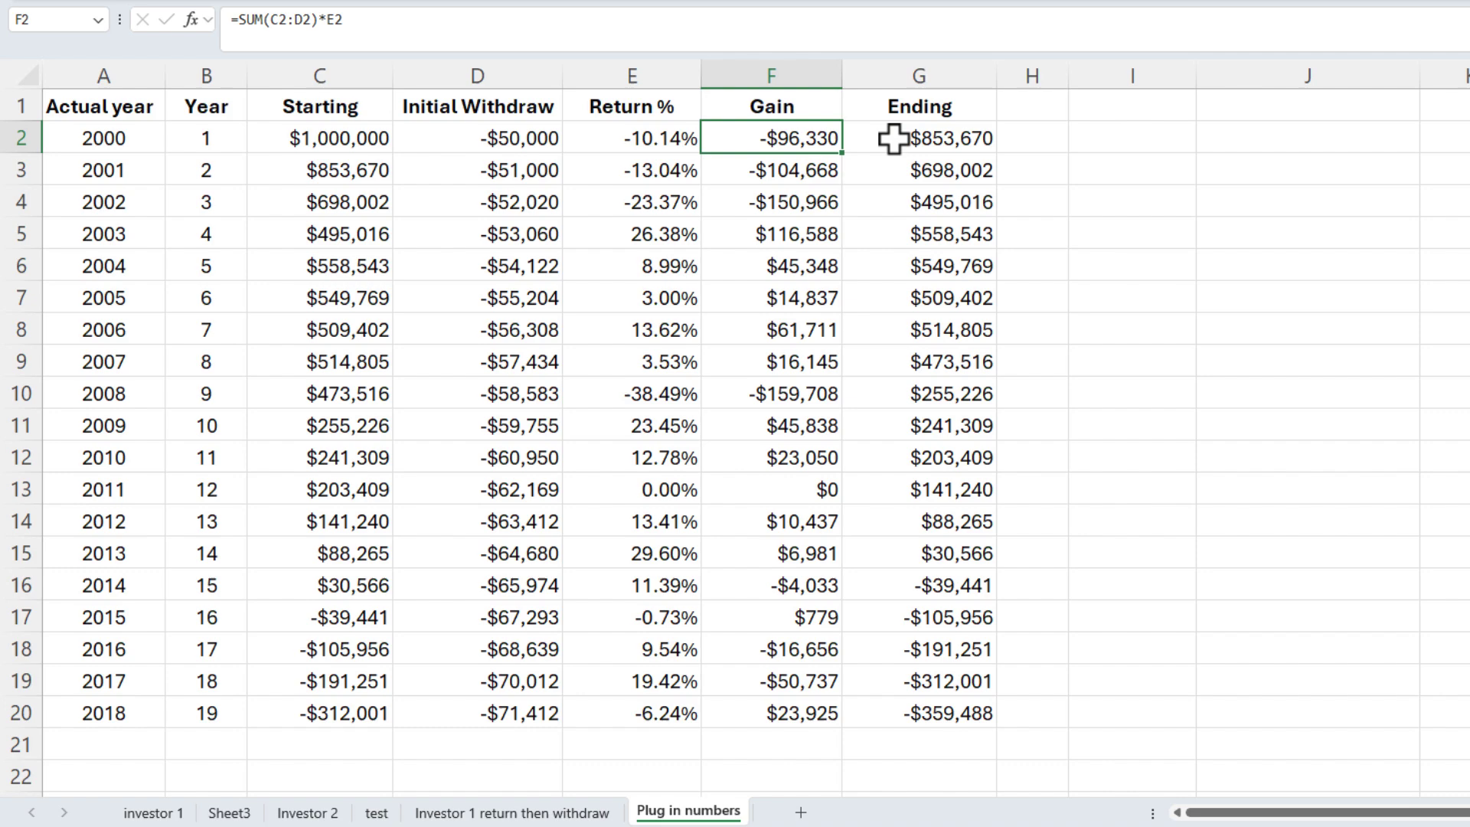
- Format Ending values G2:G20 as dollar Currency with red negatives and no minus sign
left_click_drag(893, 139, 906, 708)
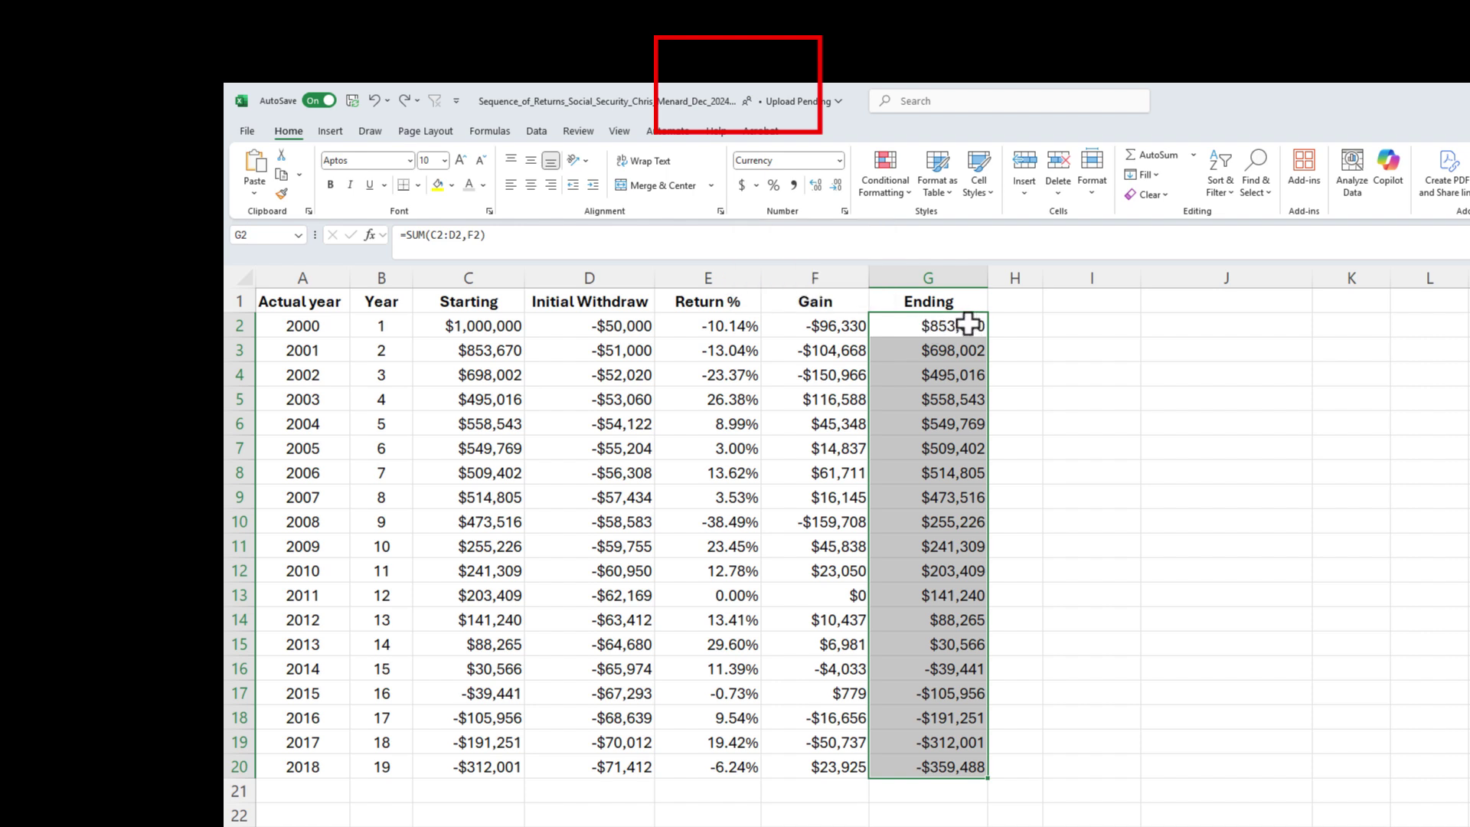
left_click(844, 213)
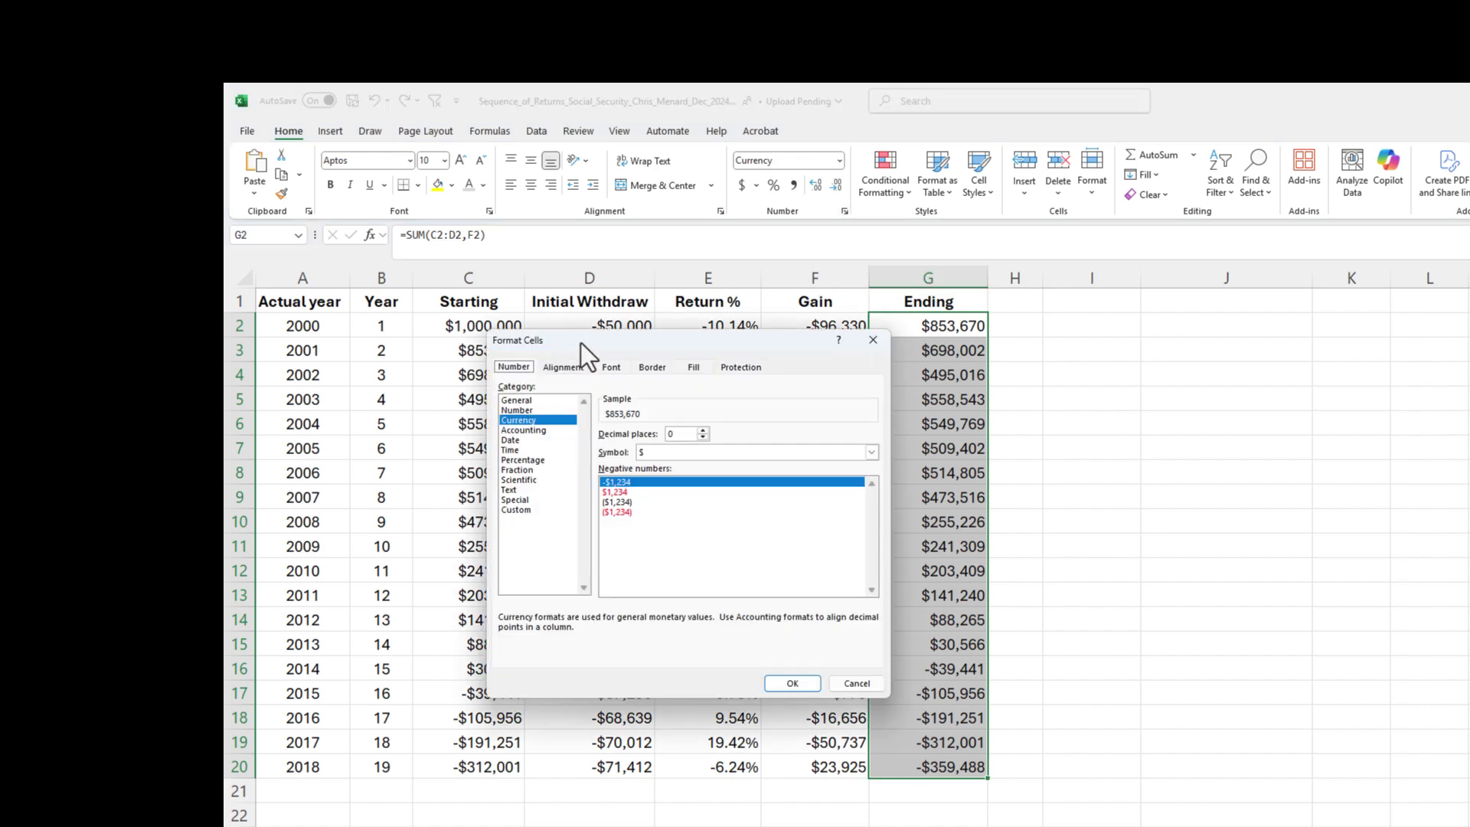
left_click_drag(581, 343, 1091, 308)
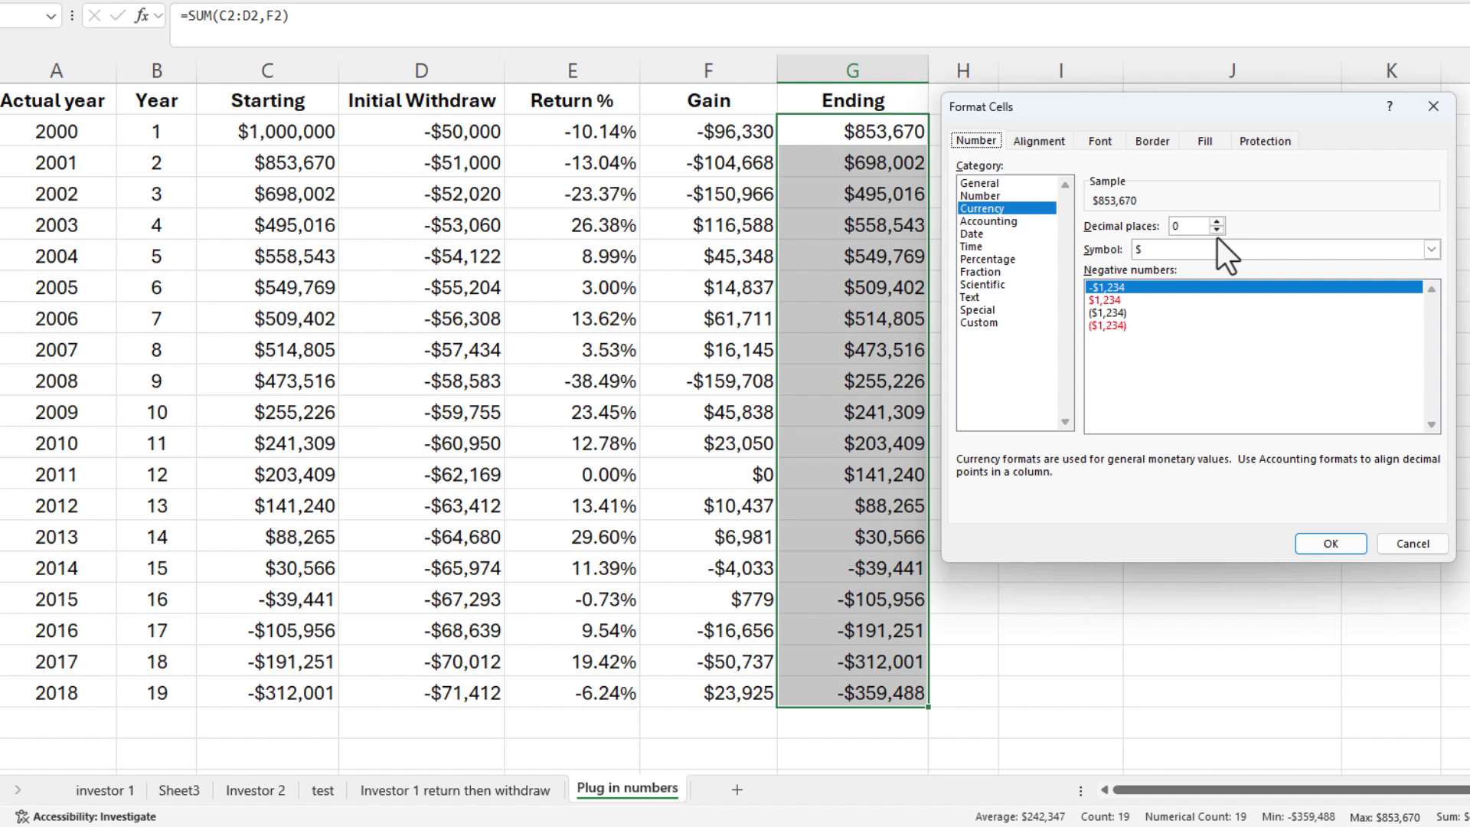
left_click(1183, 255)
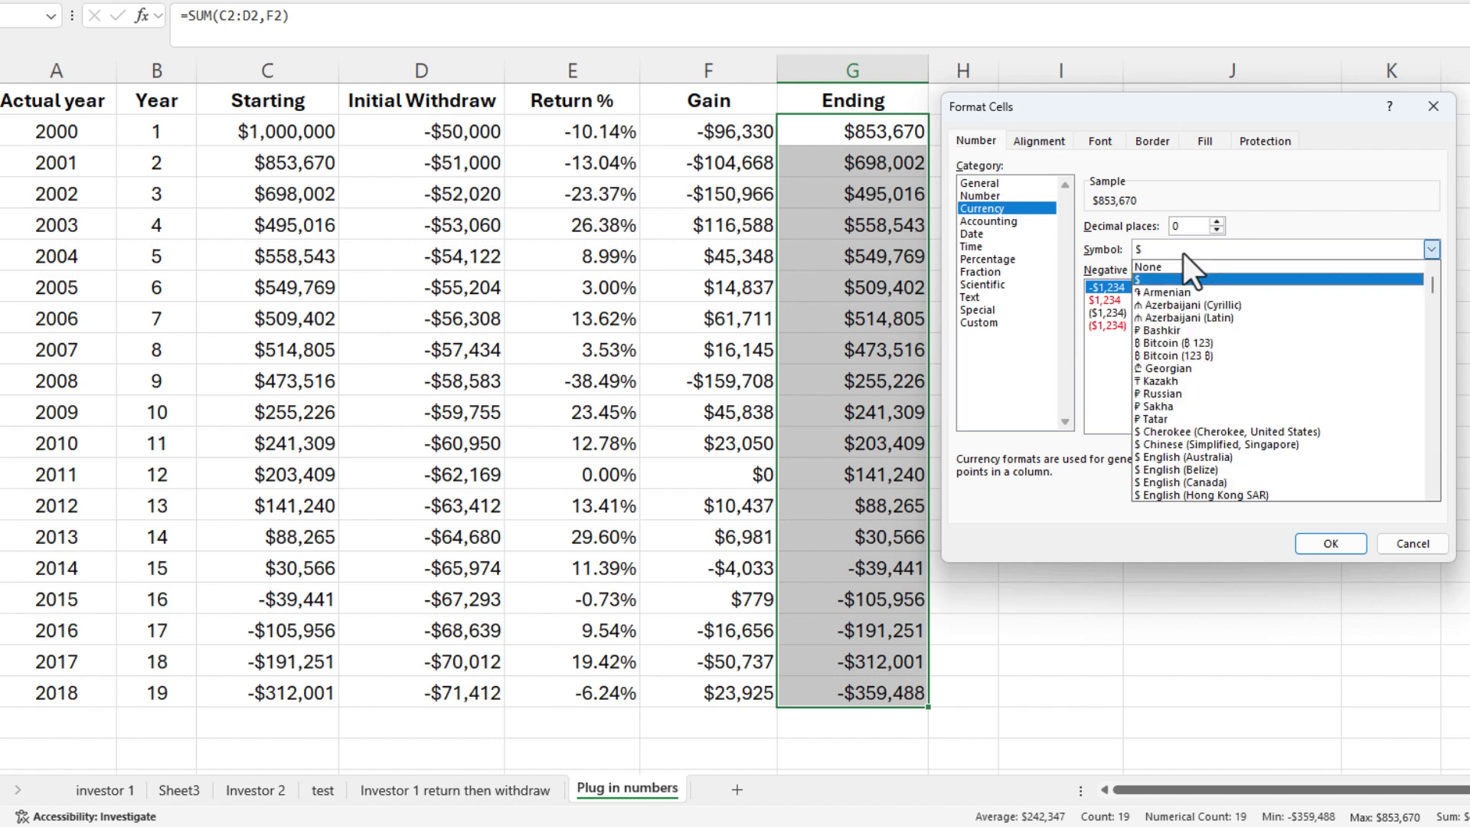
left_click(1183, 254)
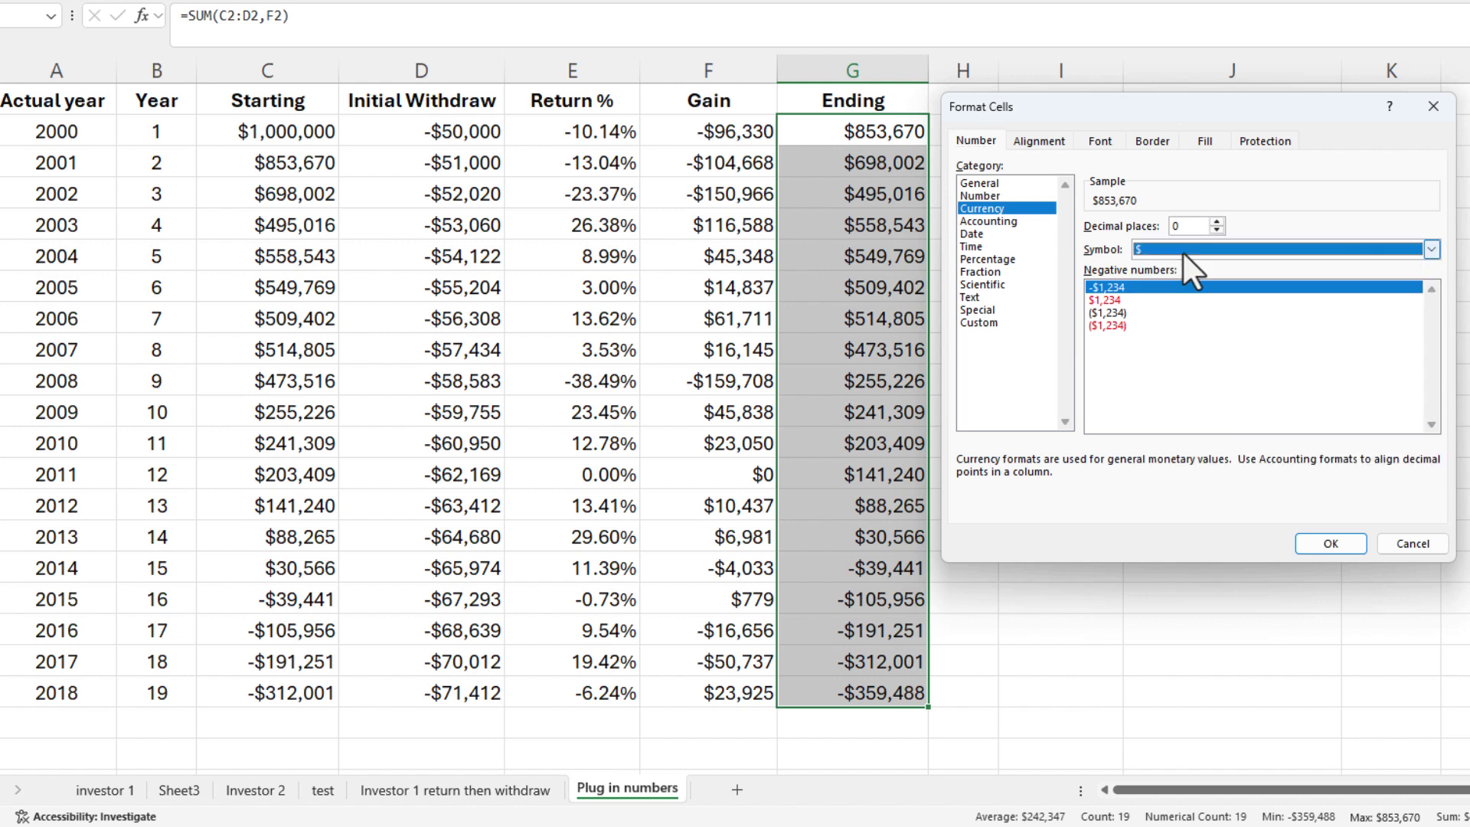
left_click(1106, 301)
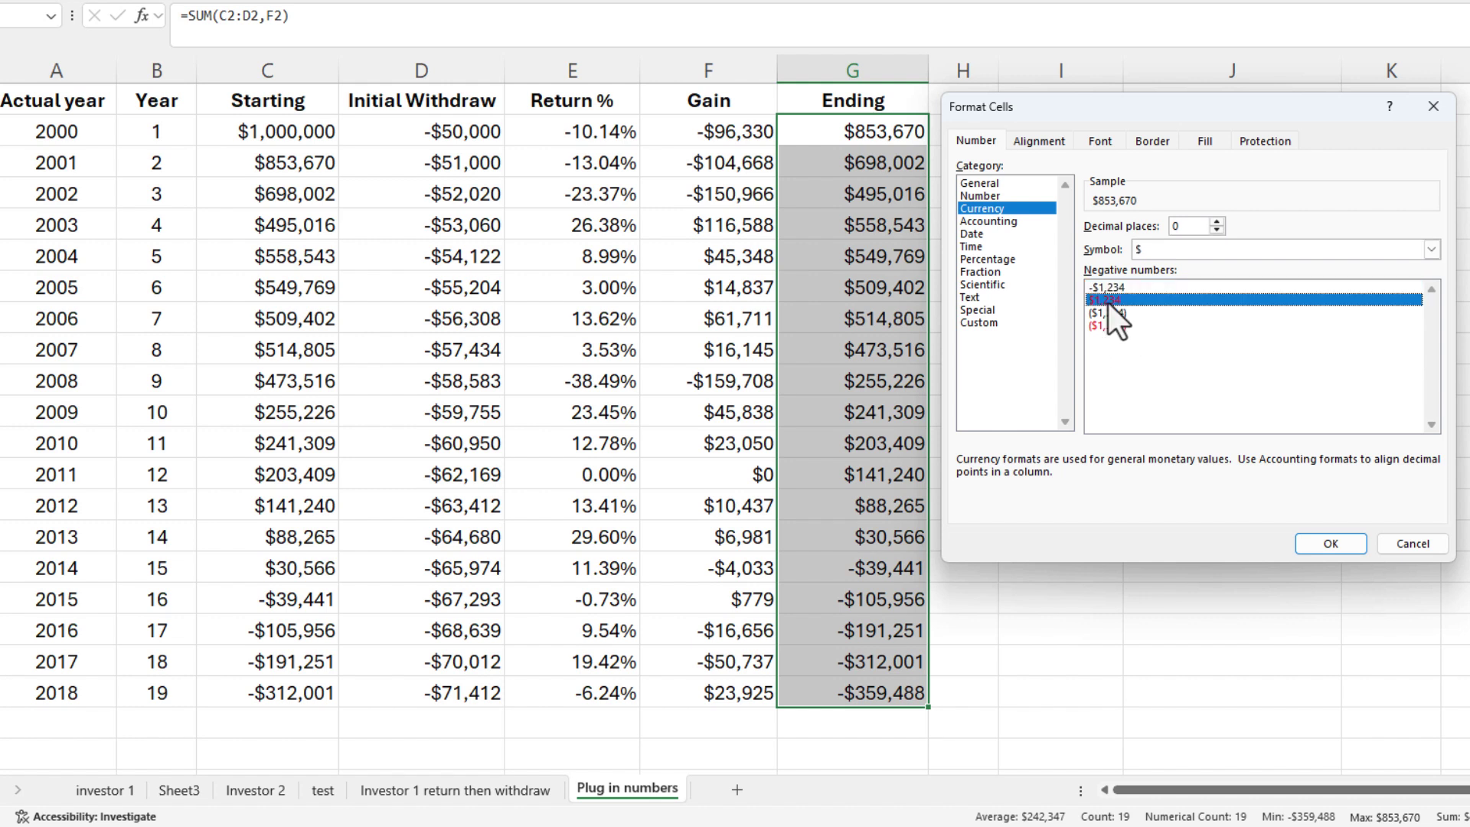
left_click(1332, 544)
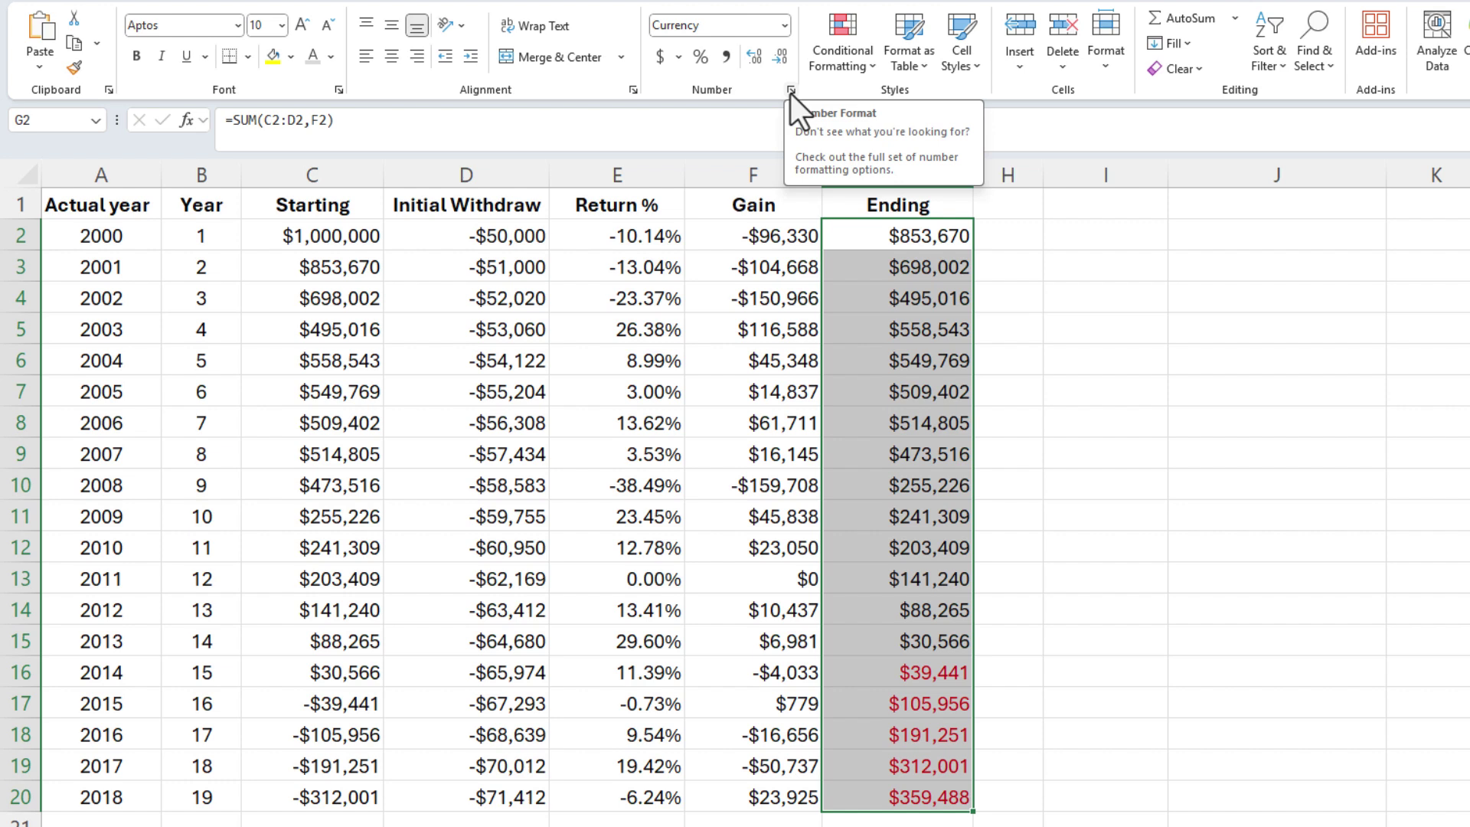
- Switch the Ending negatives to the red parentheses style, e.g. ($359,488)
left_click(791, 91)
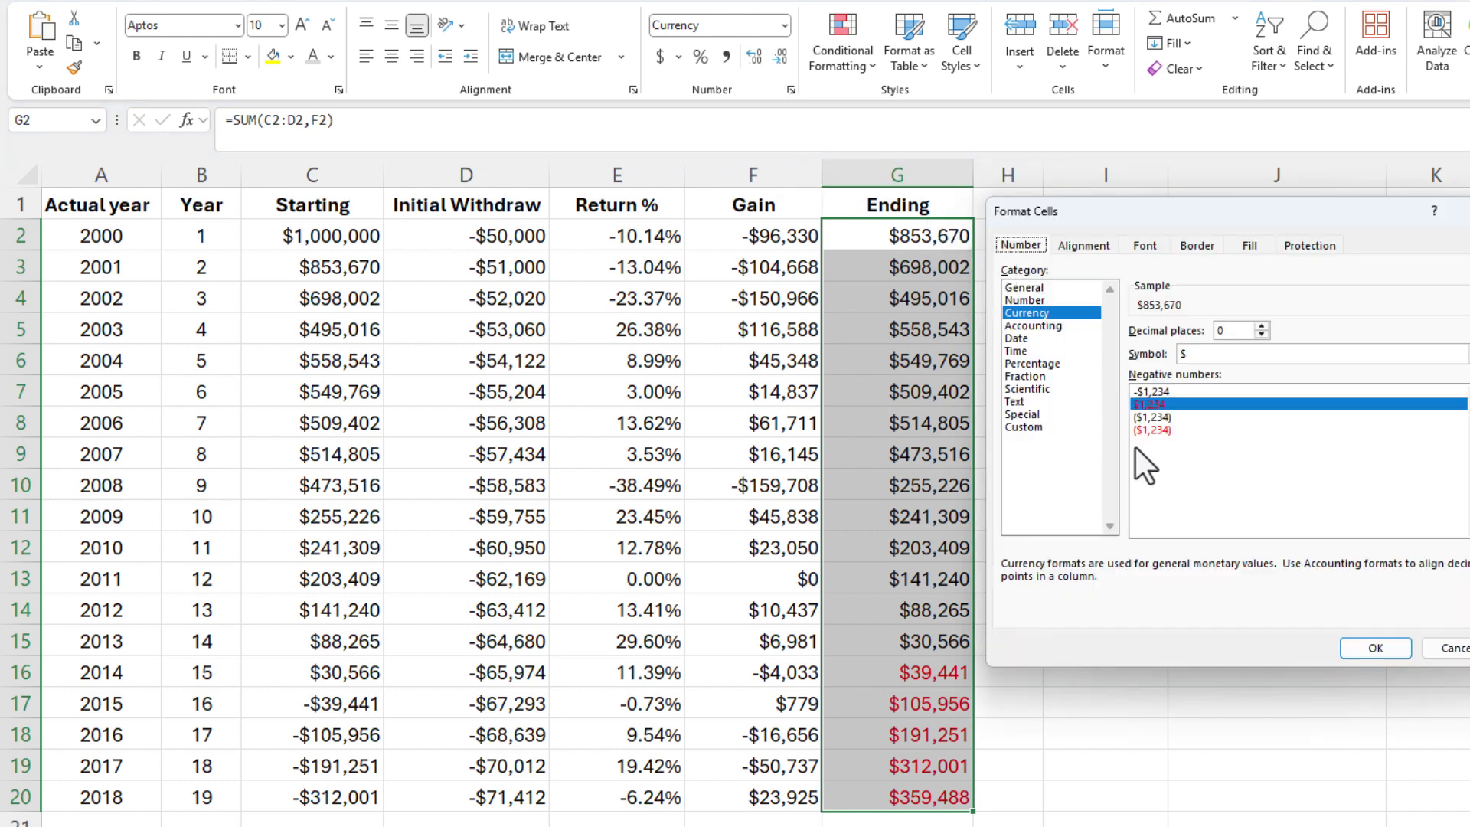
left_click(1169, 426)
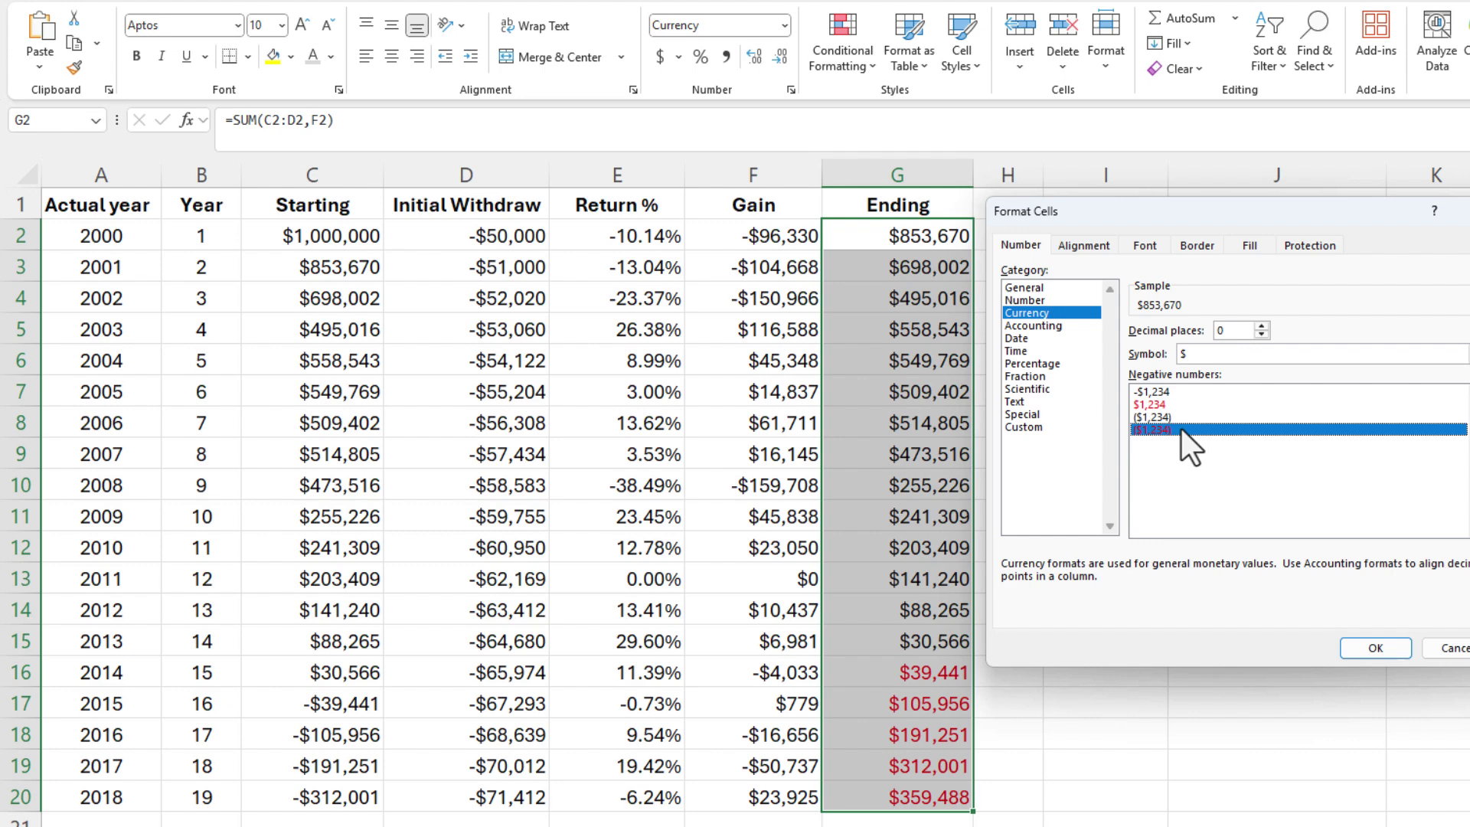
left_click(1375, 649)
left_click(880, 542)
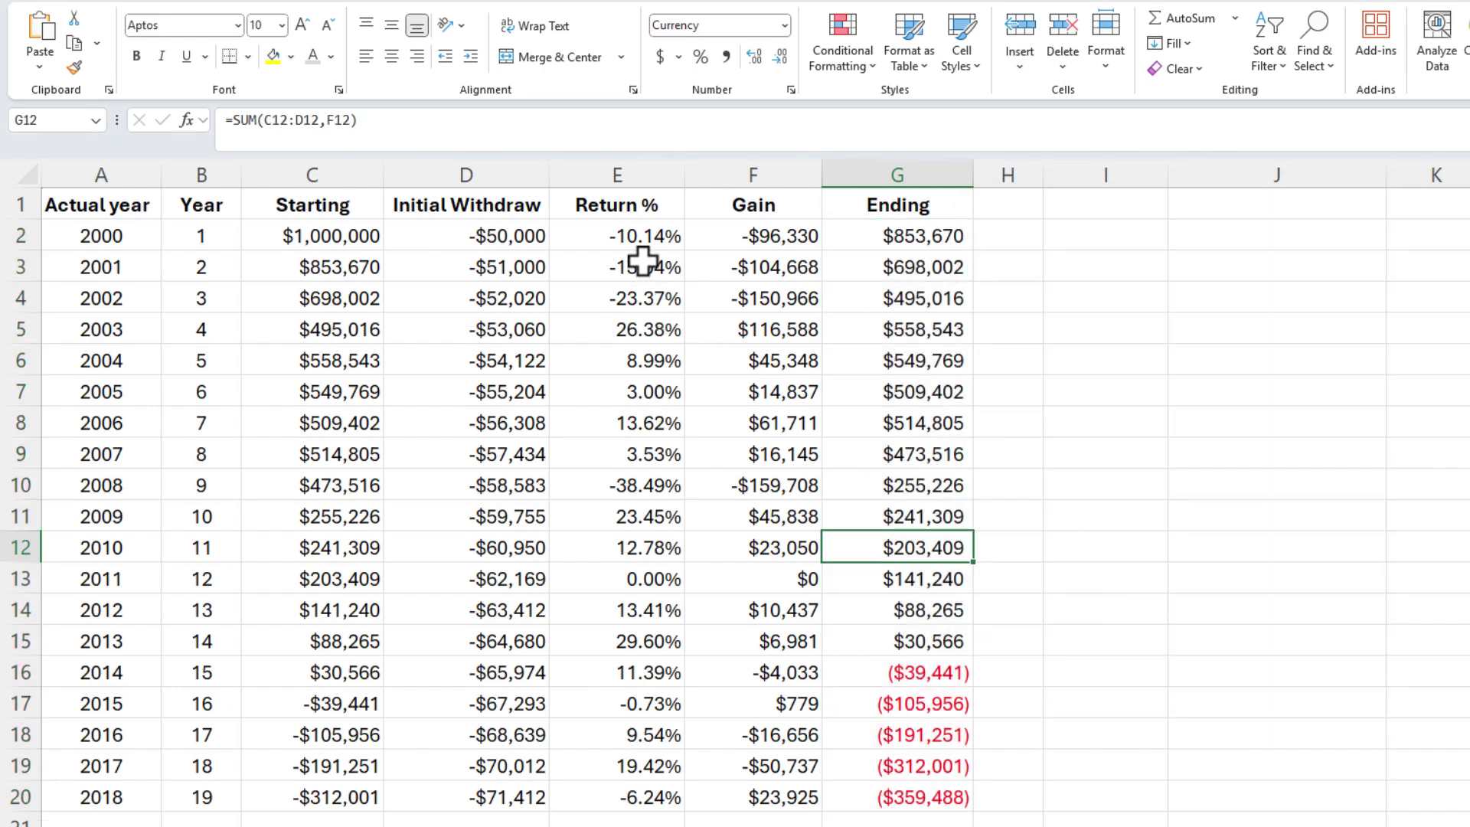
left_click_drag(609, 234, 673, 793)
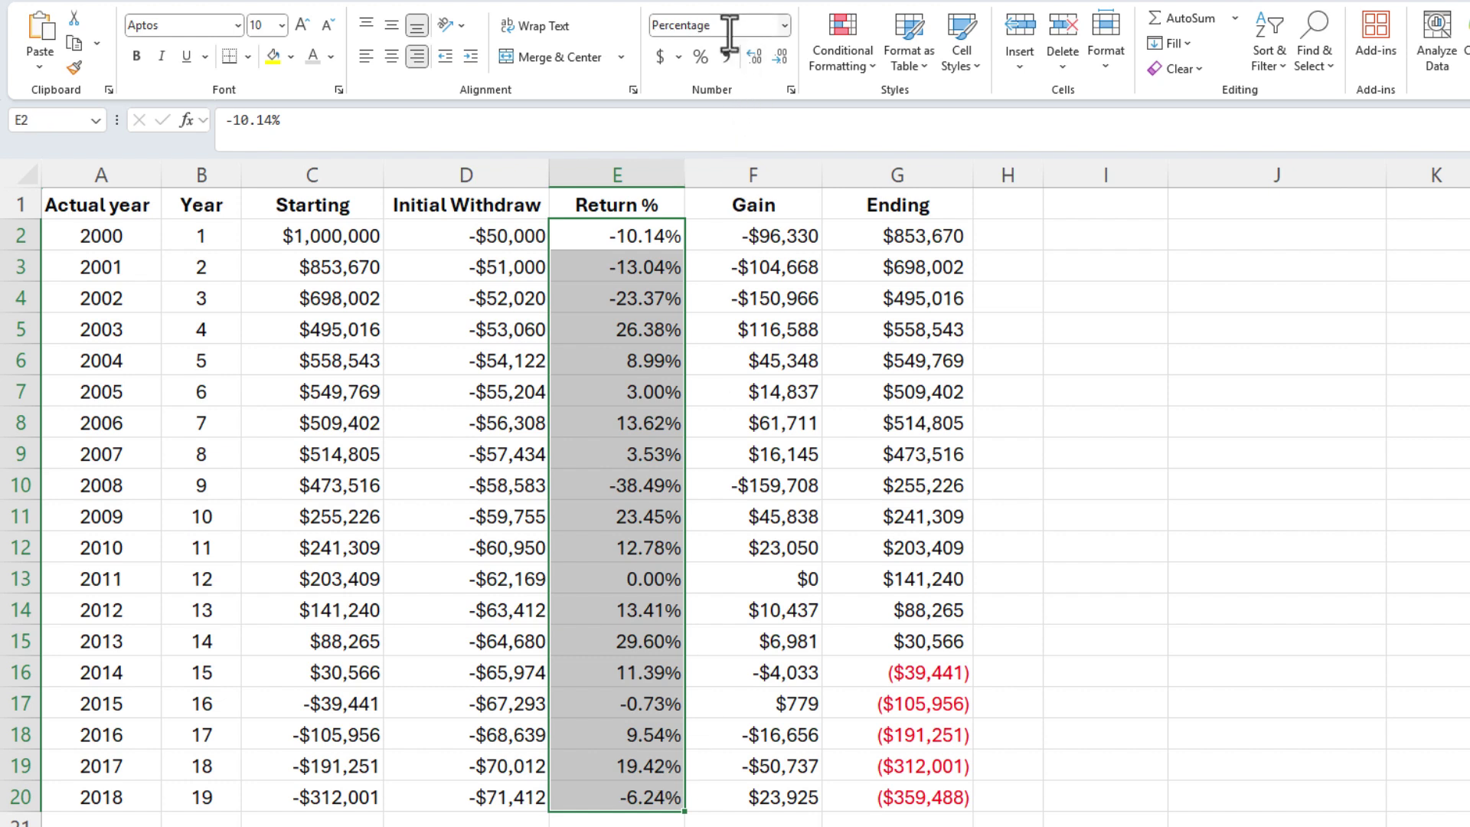
left_click(790, 91)
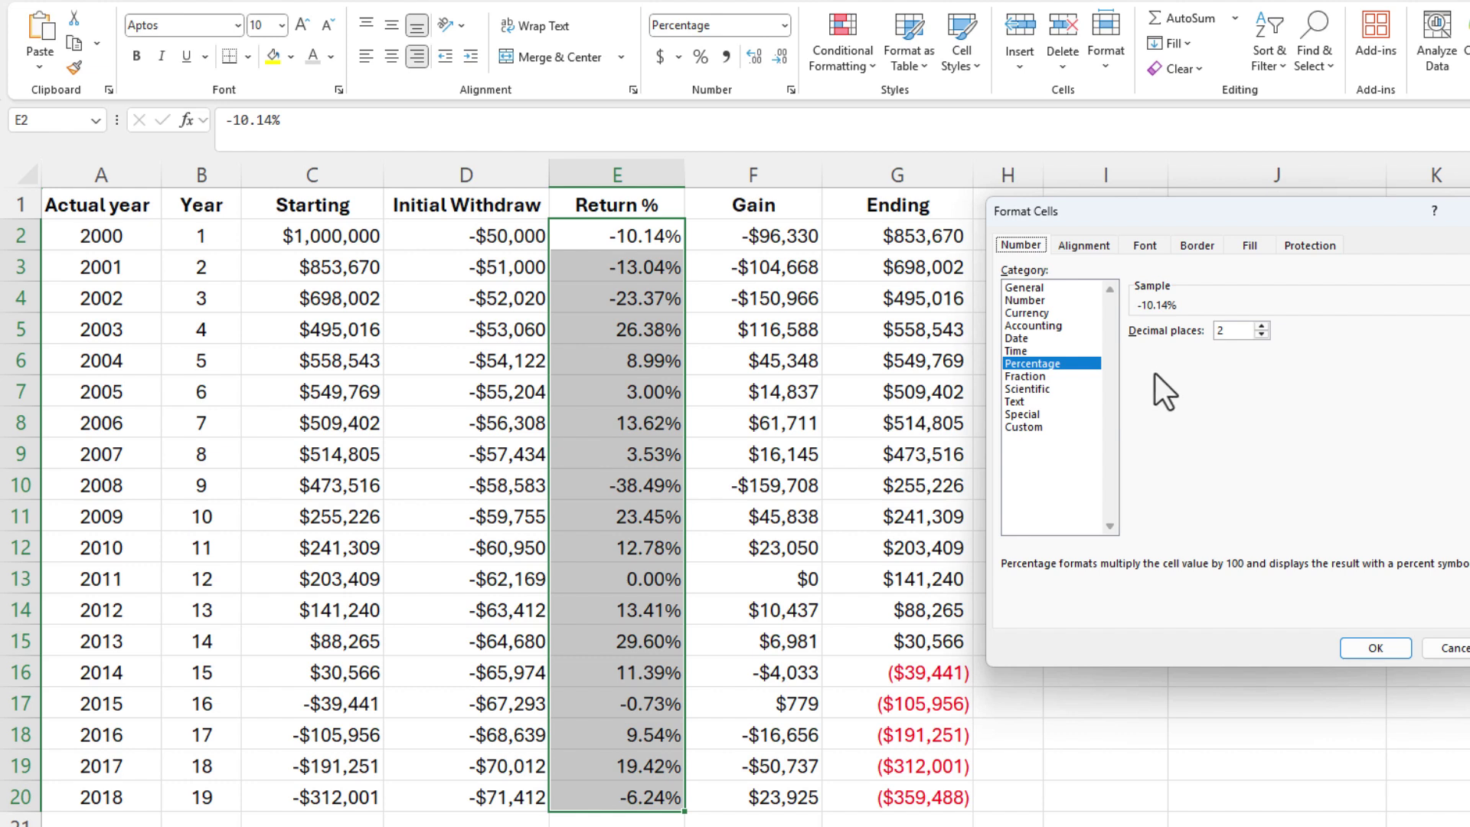
left_click(1449, 649)
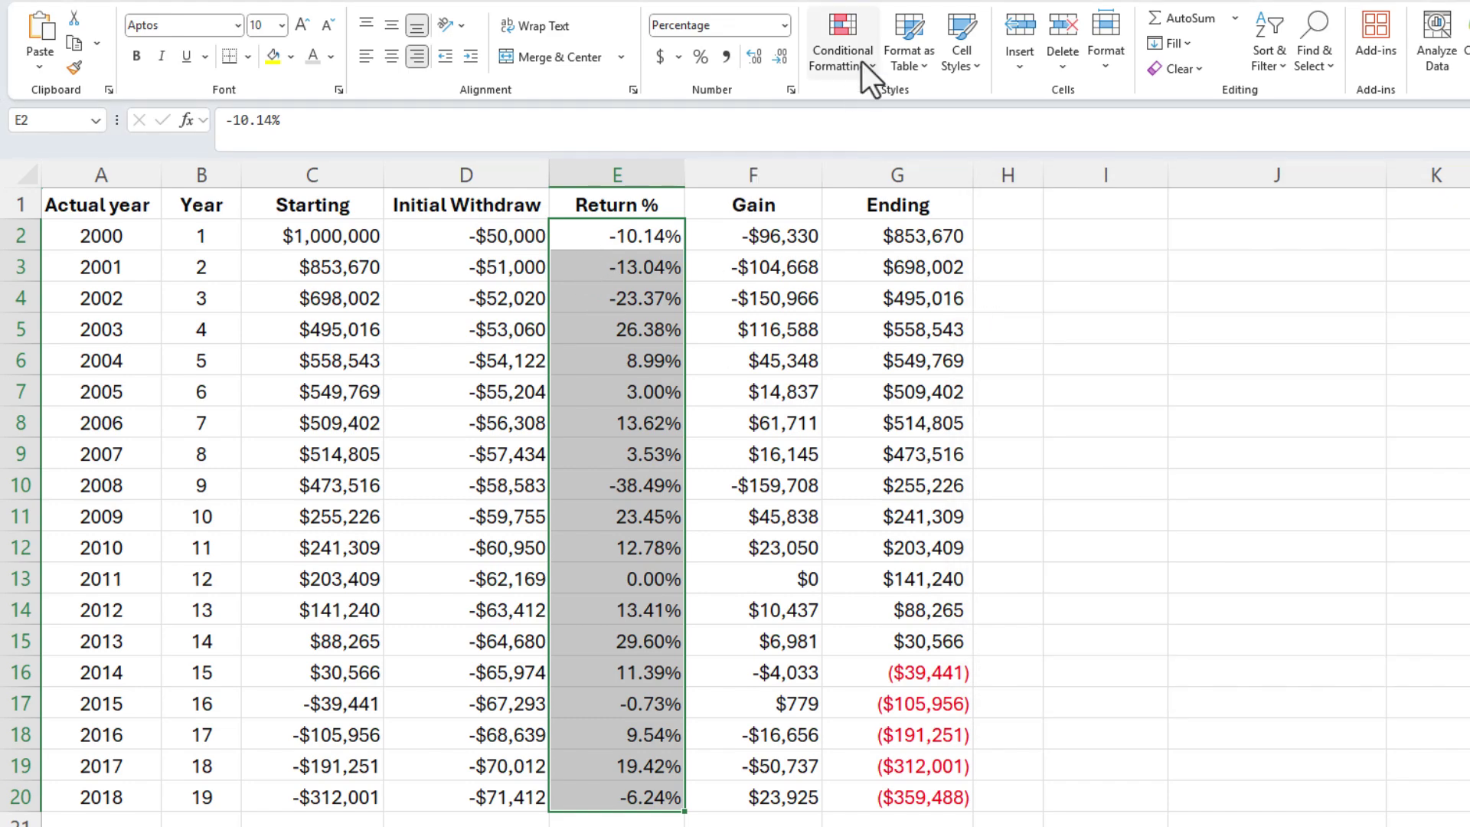
- Add a Less Than 0 highlight rule with a custom red font, e.g. -38.49% for 2008
left_click(862, 62)
mouse_move(806, 118)
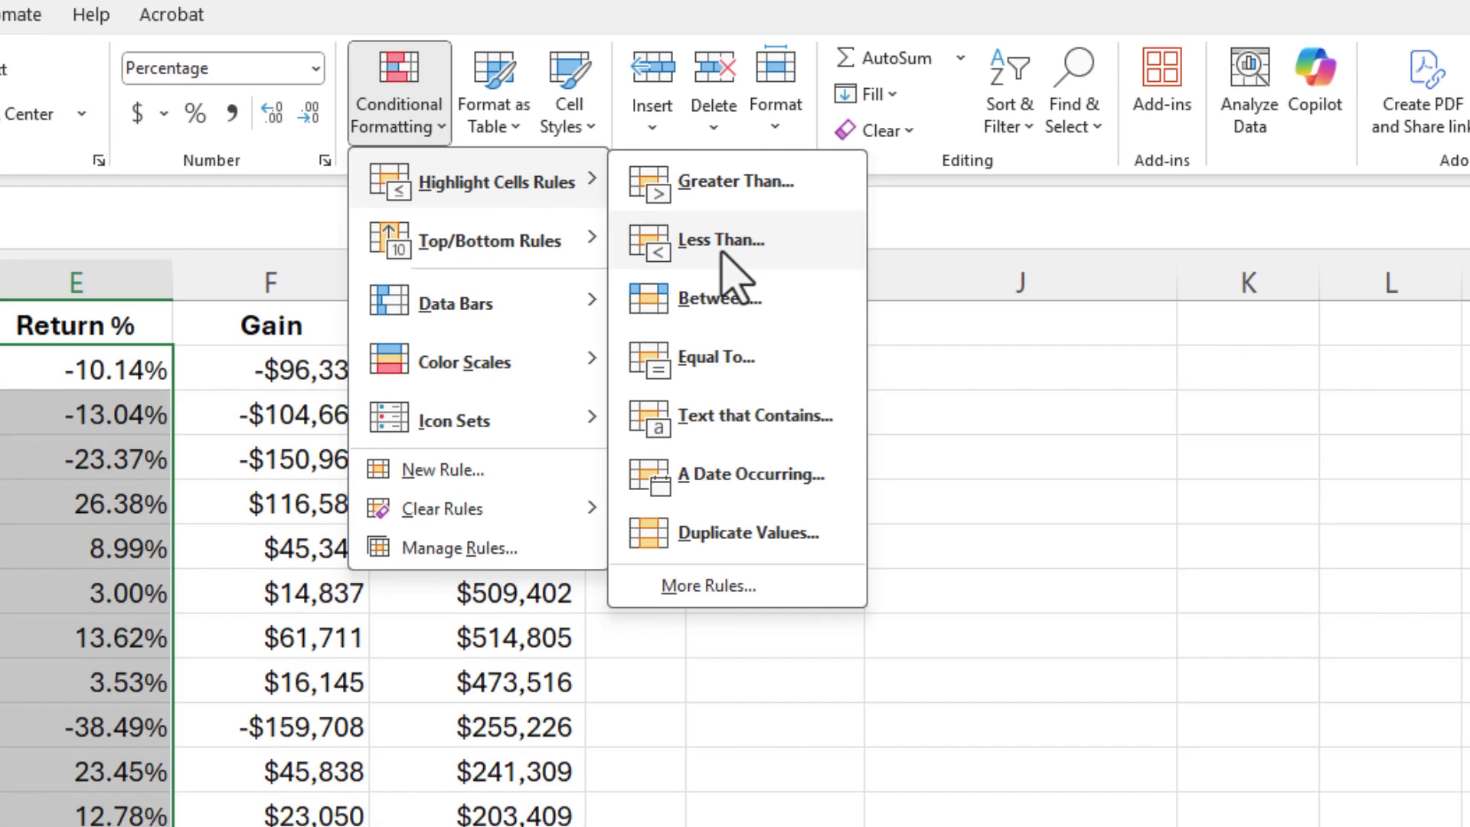
left_click(593, 274)
type("0")
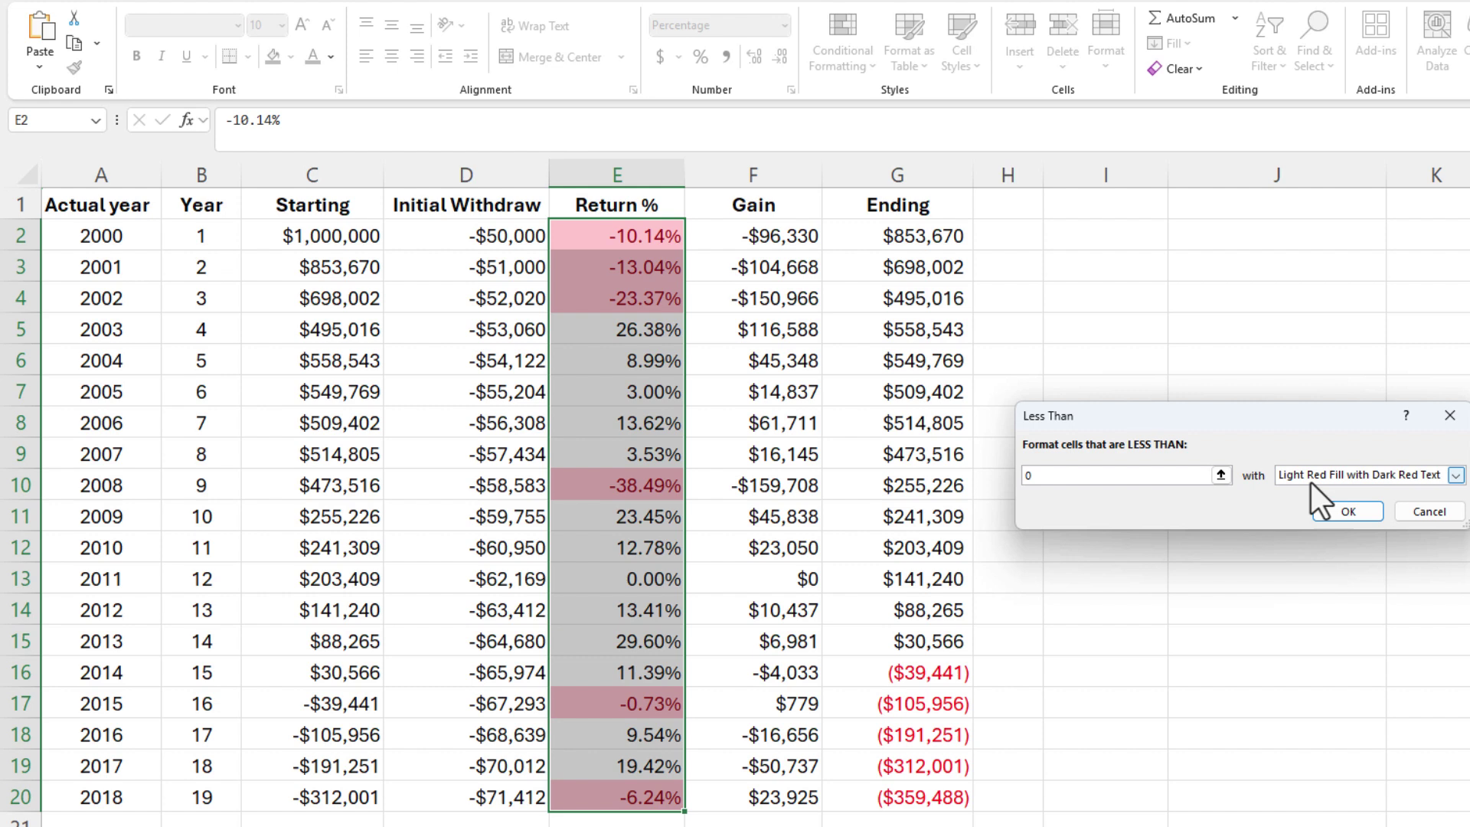
left_click(1455, 476)
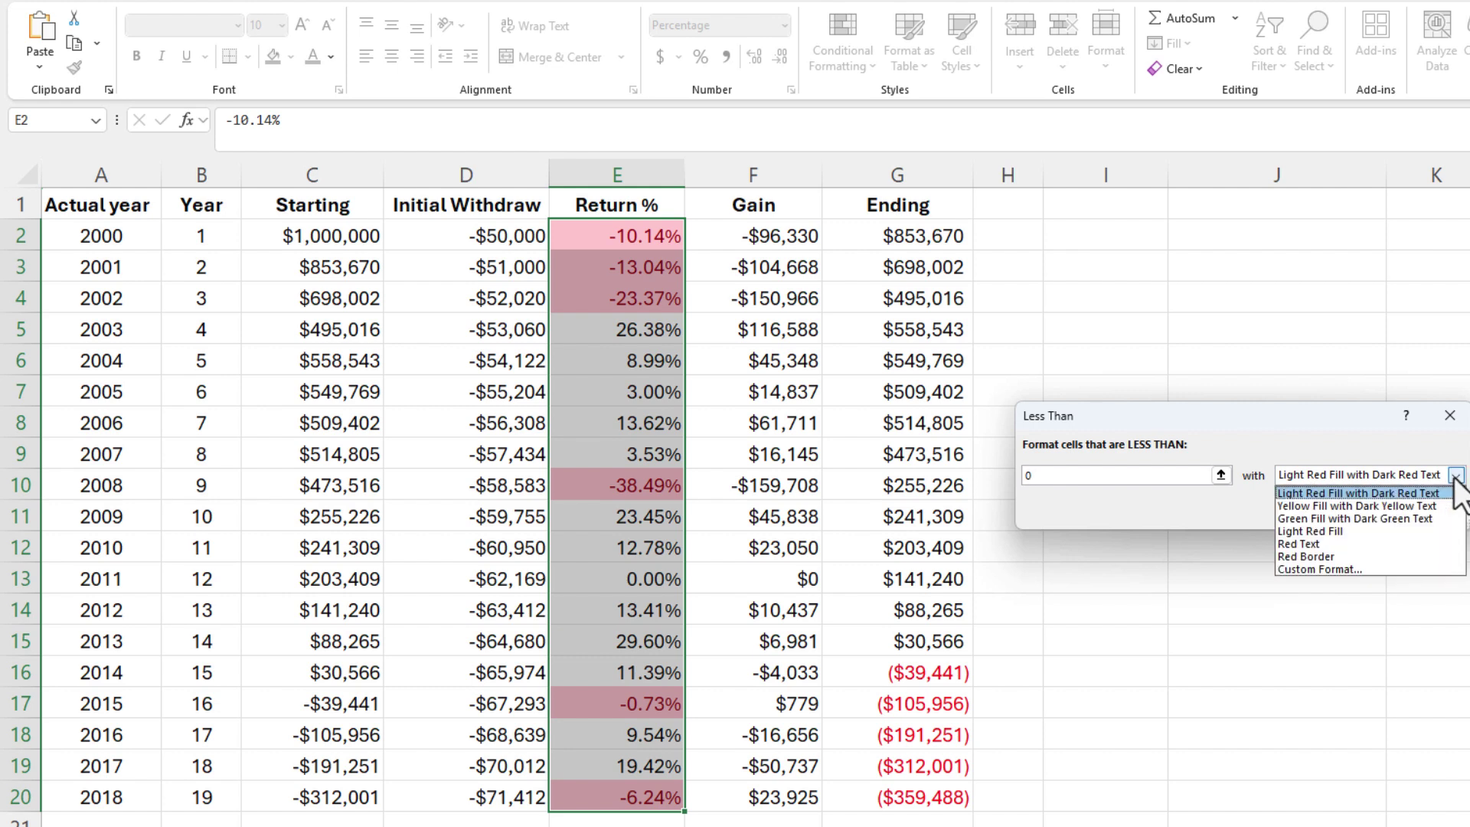
left_click(1335, 570)
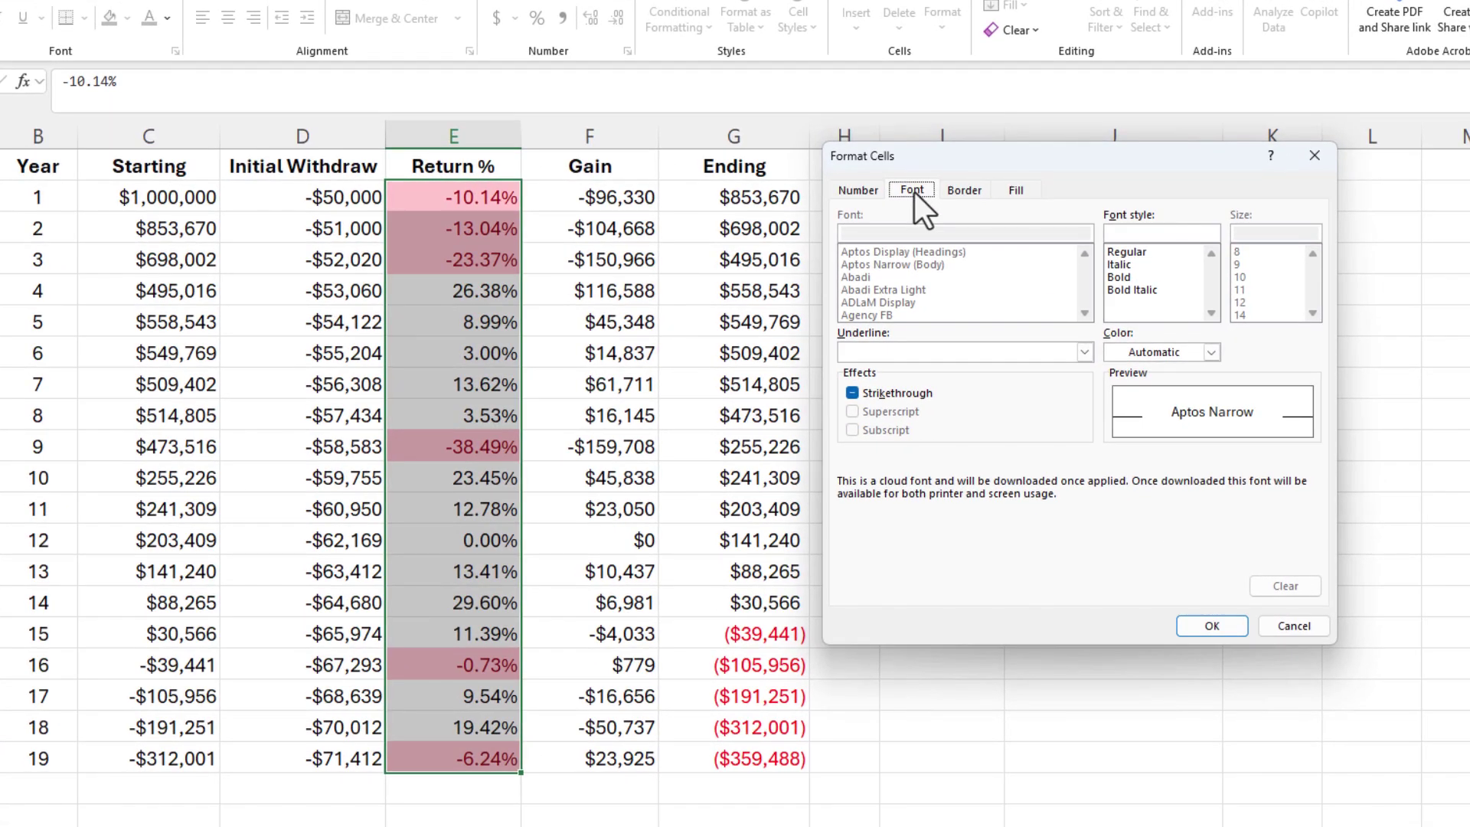
left_click(1211, 354)
left_click(1145, 632)
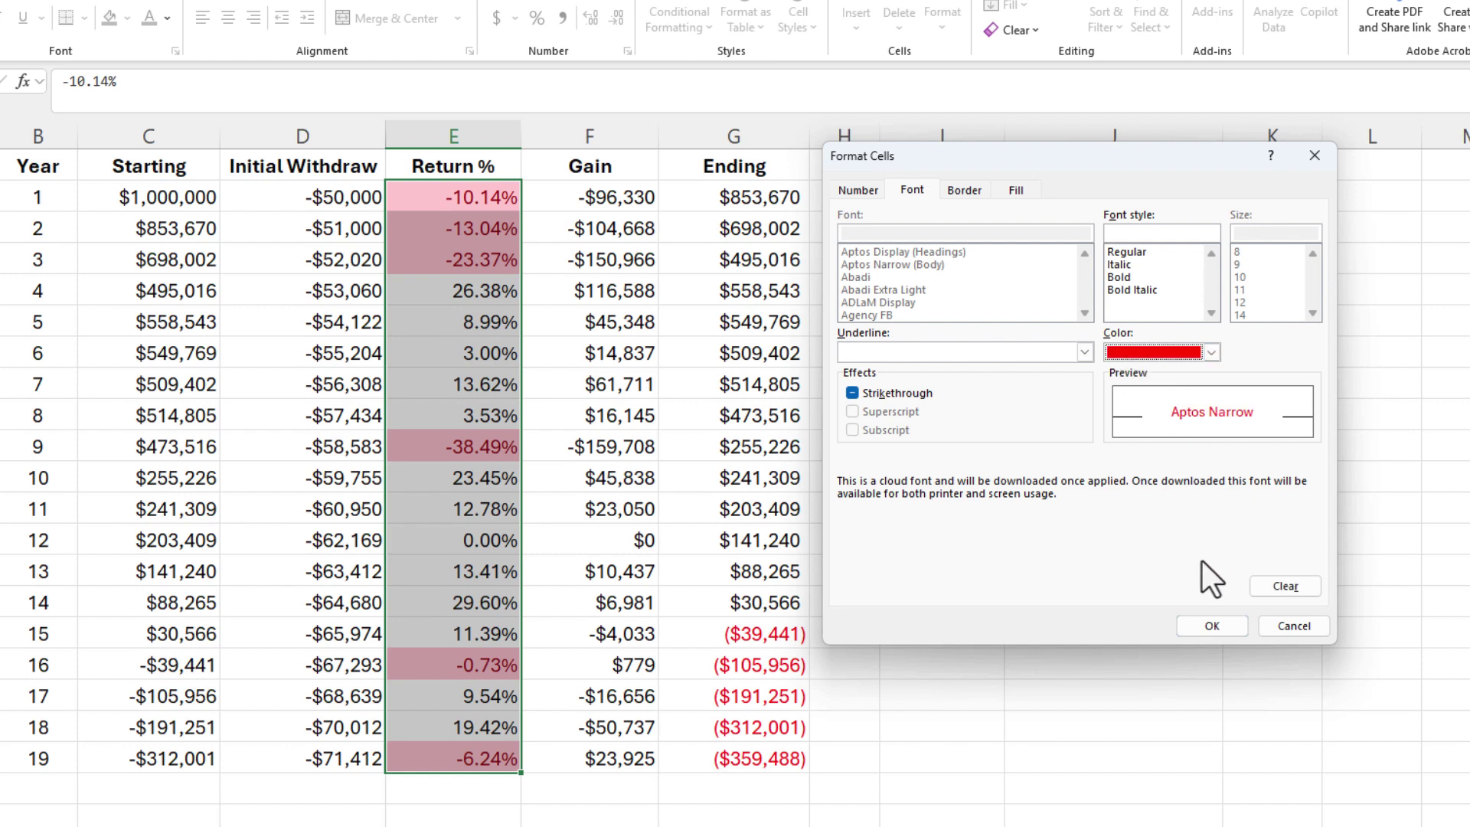
left_click(1214, 627)
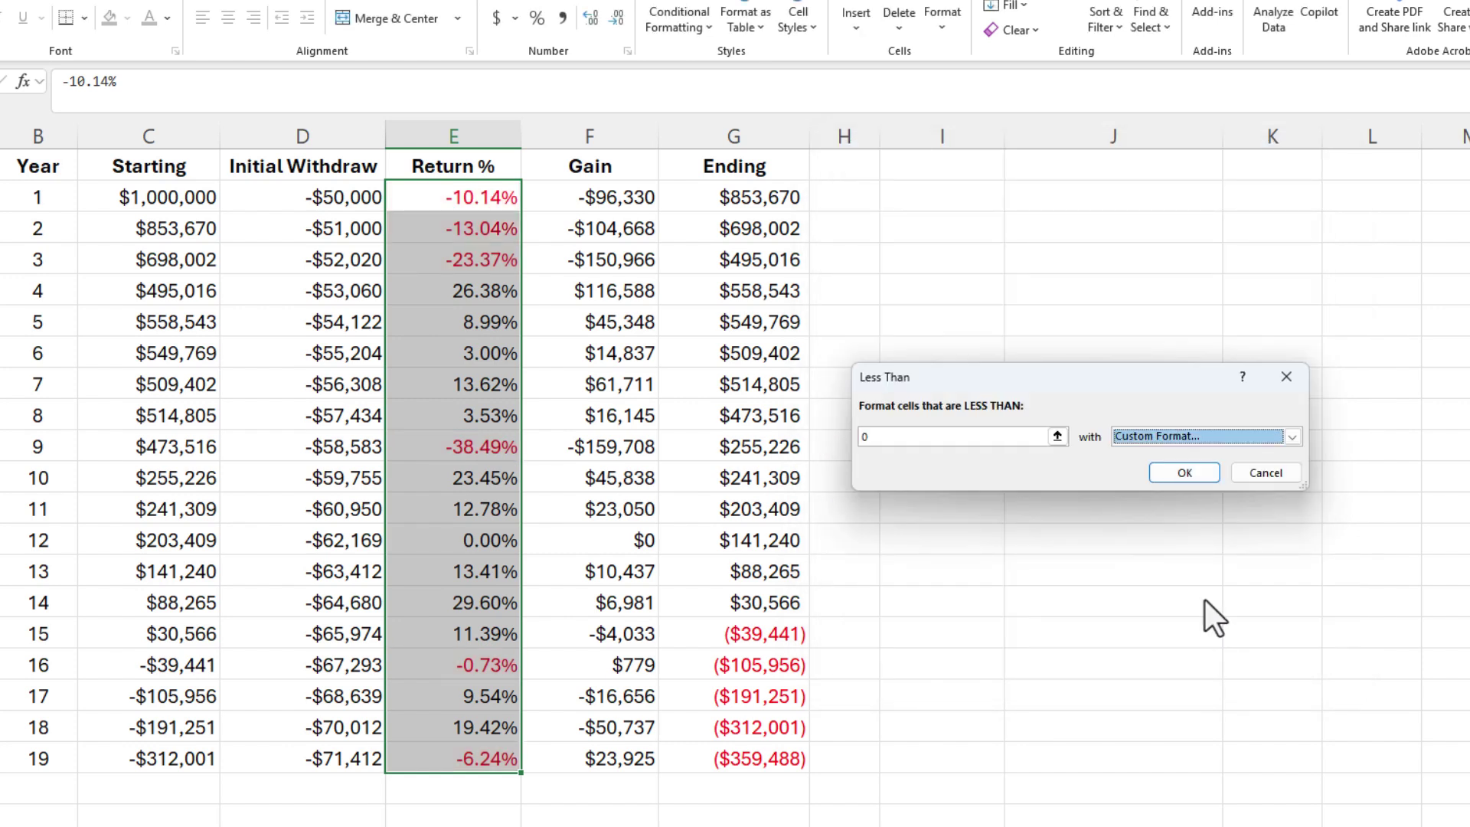
left_click(1179, 470)
left_click(584, 352)
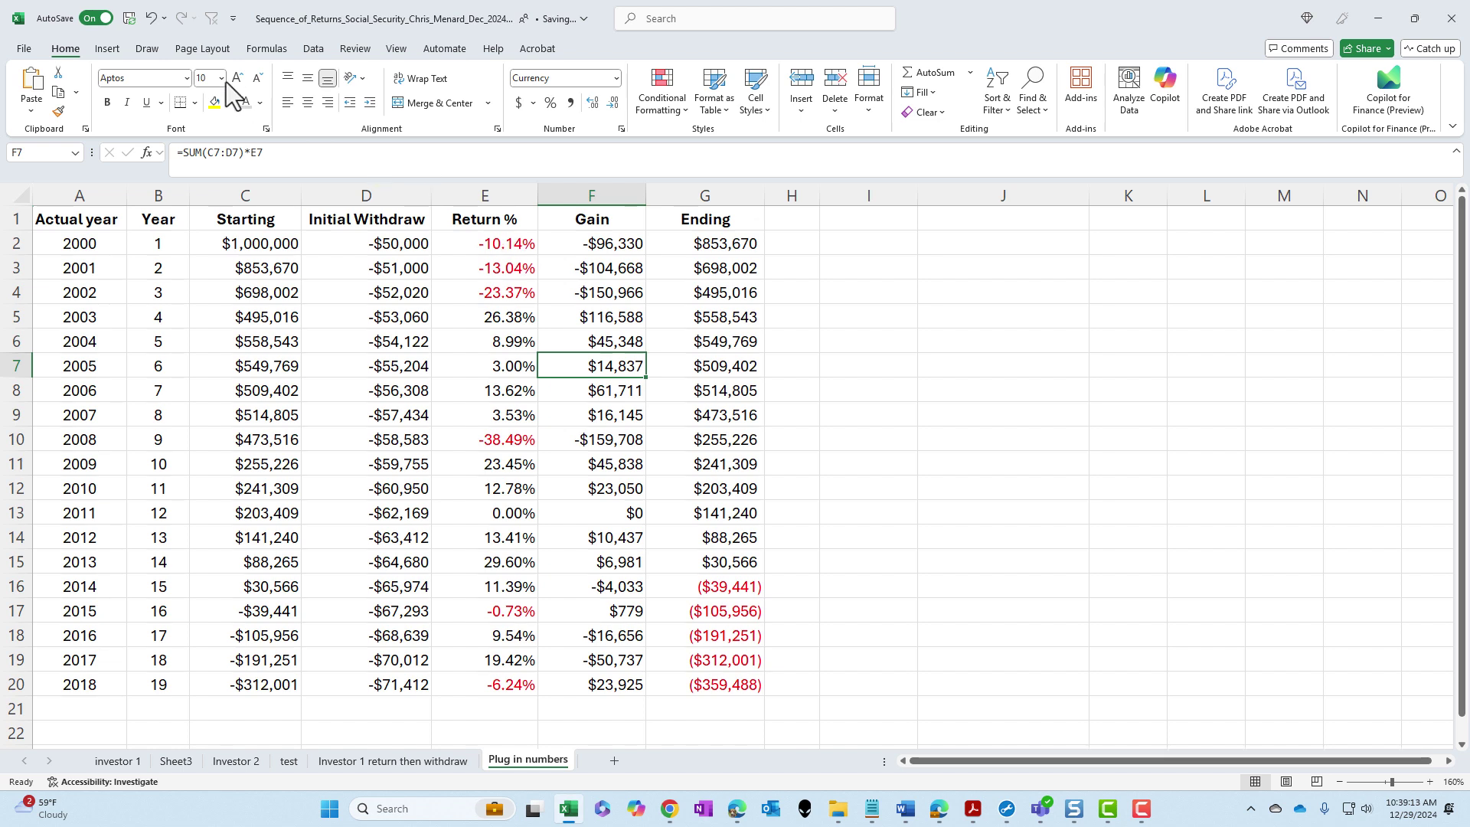
- Undo the red-text rule and apply the custom format 0.00%;[Red]0.00% to Return %
left_click(153, 31)
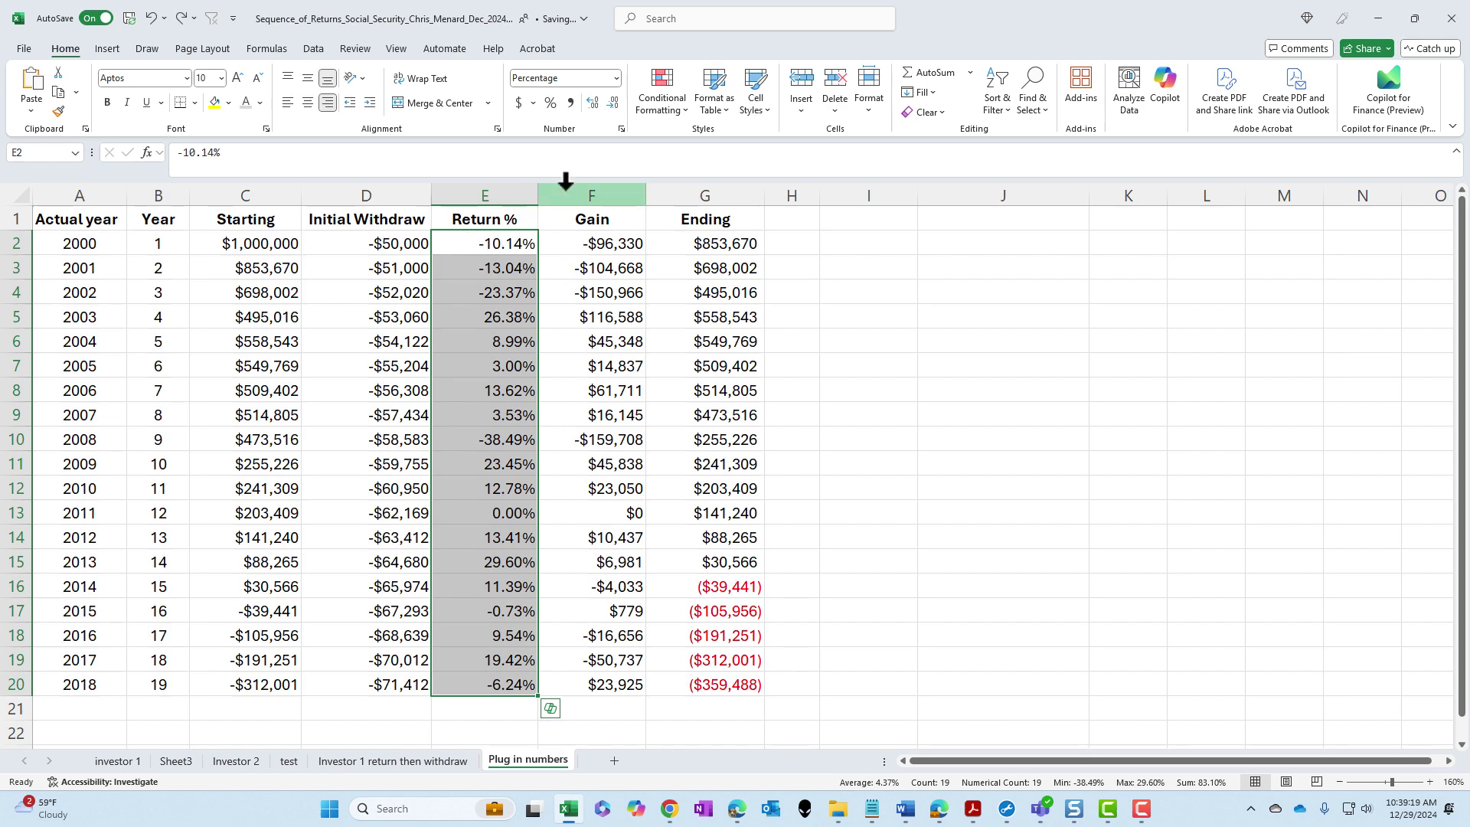
left_click(621, 130)
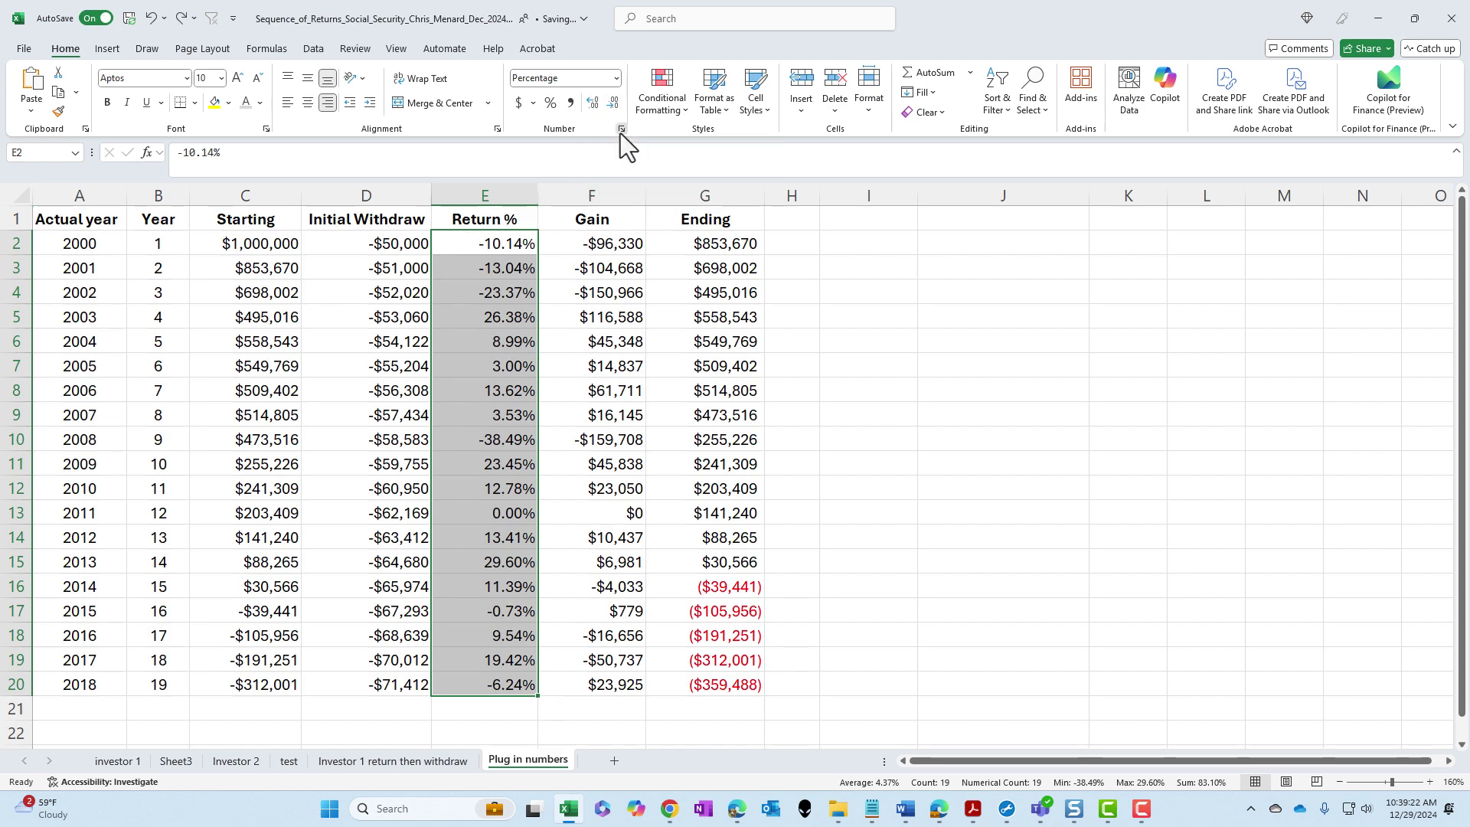
left_click_drag(863, 225, 673, 218)
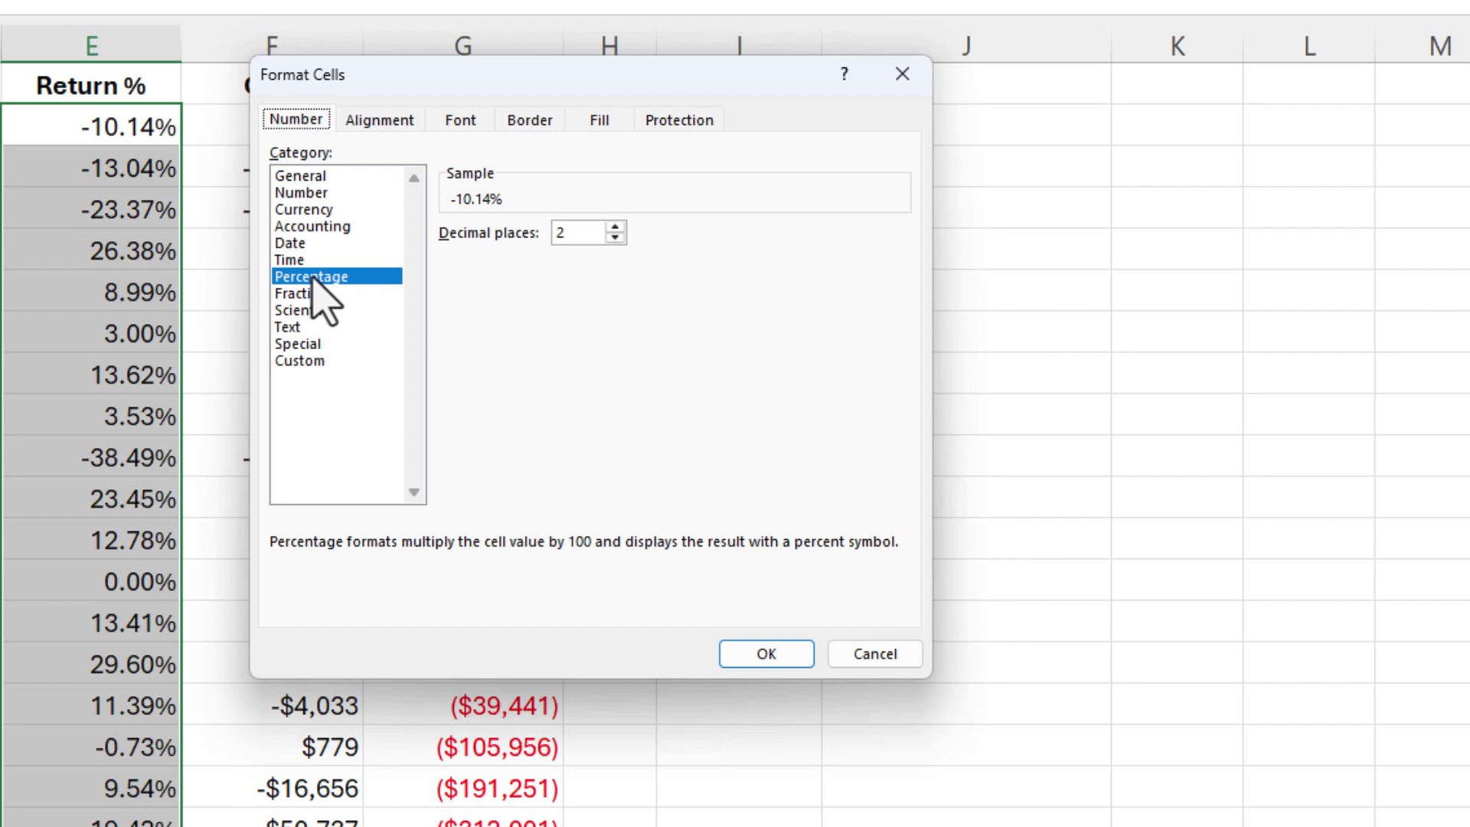
left_click(312, 360)
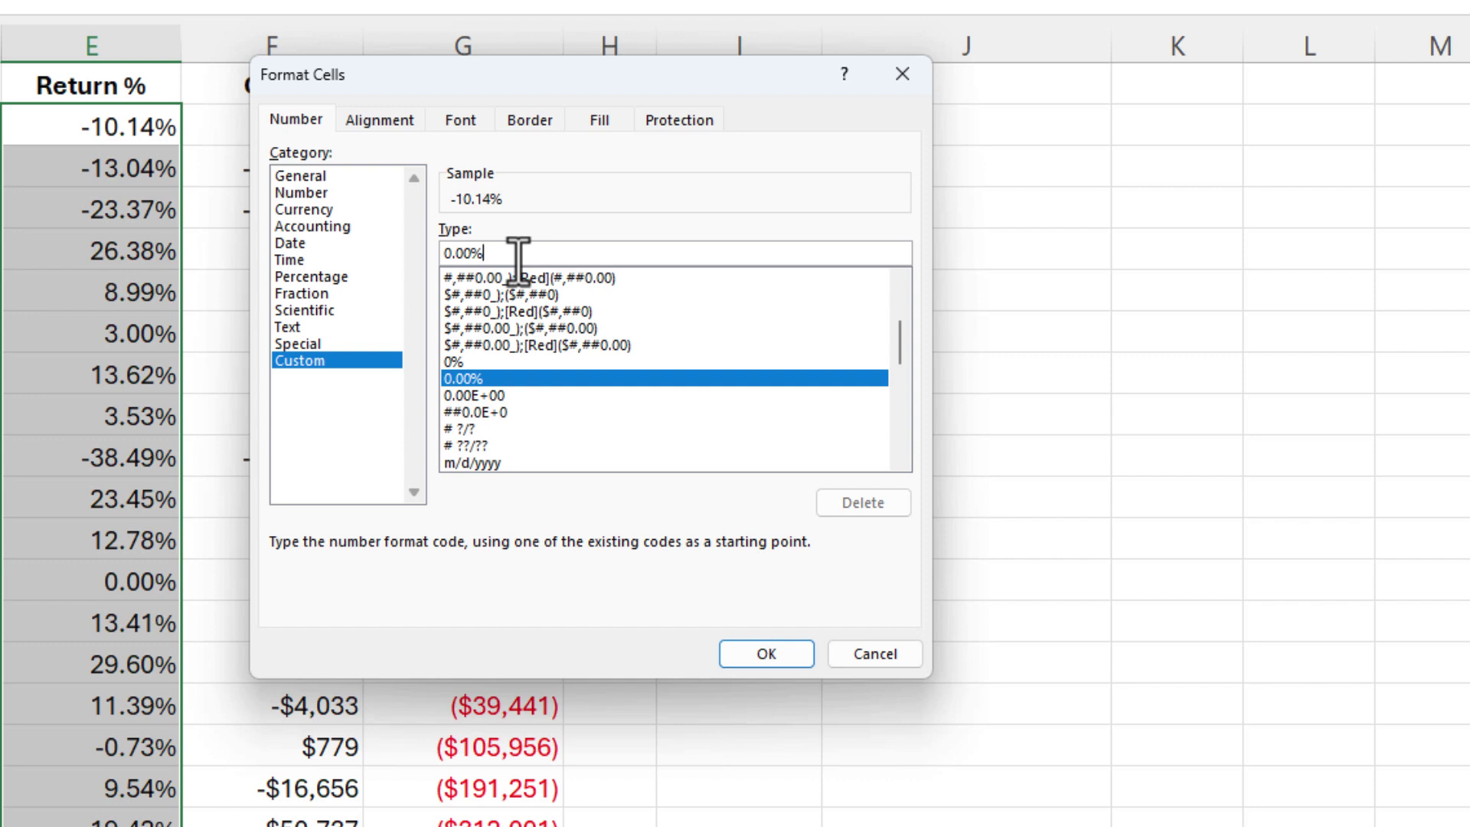
type(";")
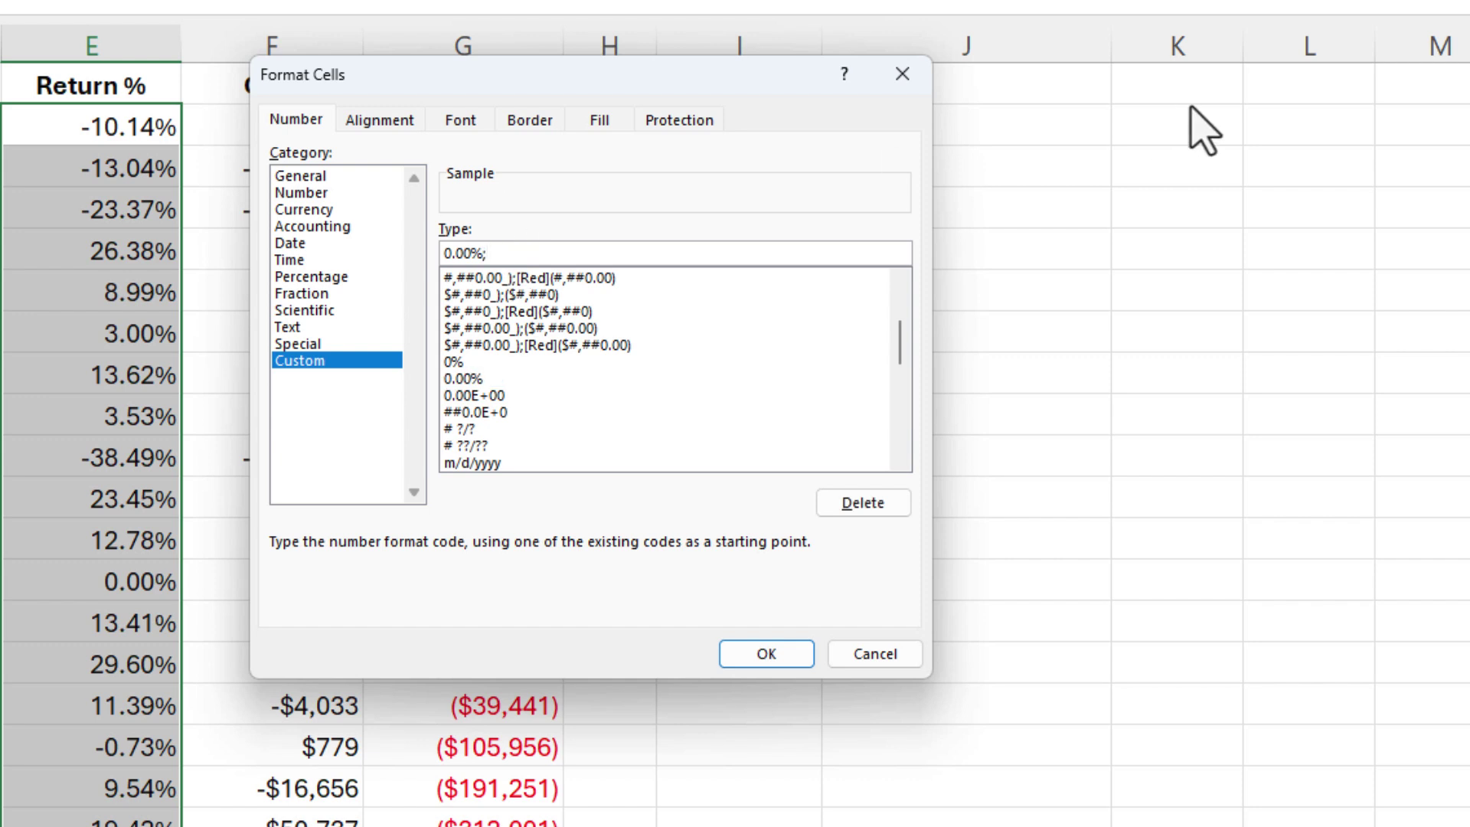
type("[Red]")
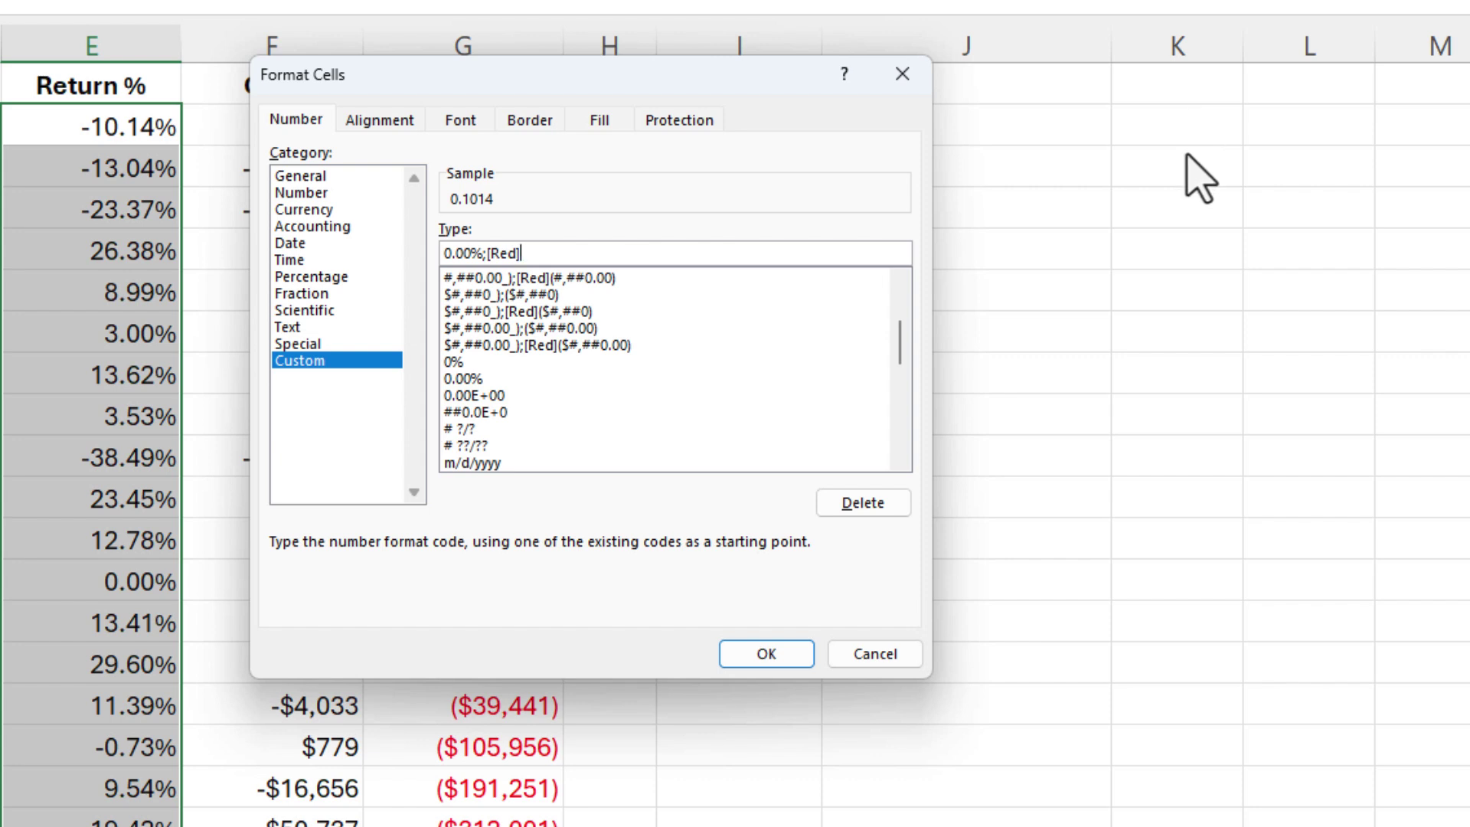
type(")")
key("BackSpace")
type("0.00%")
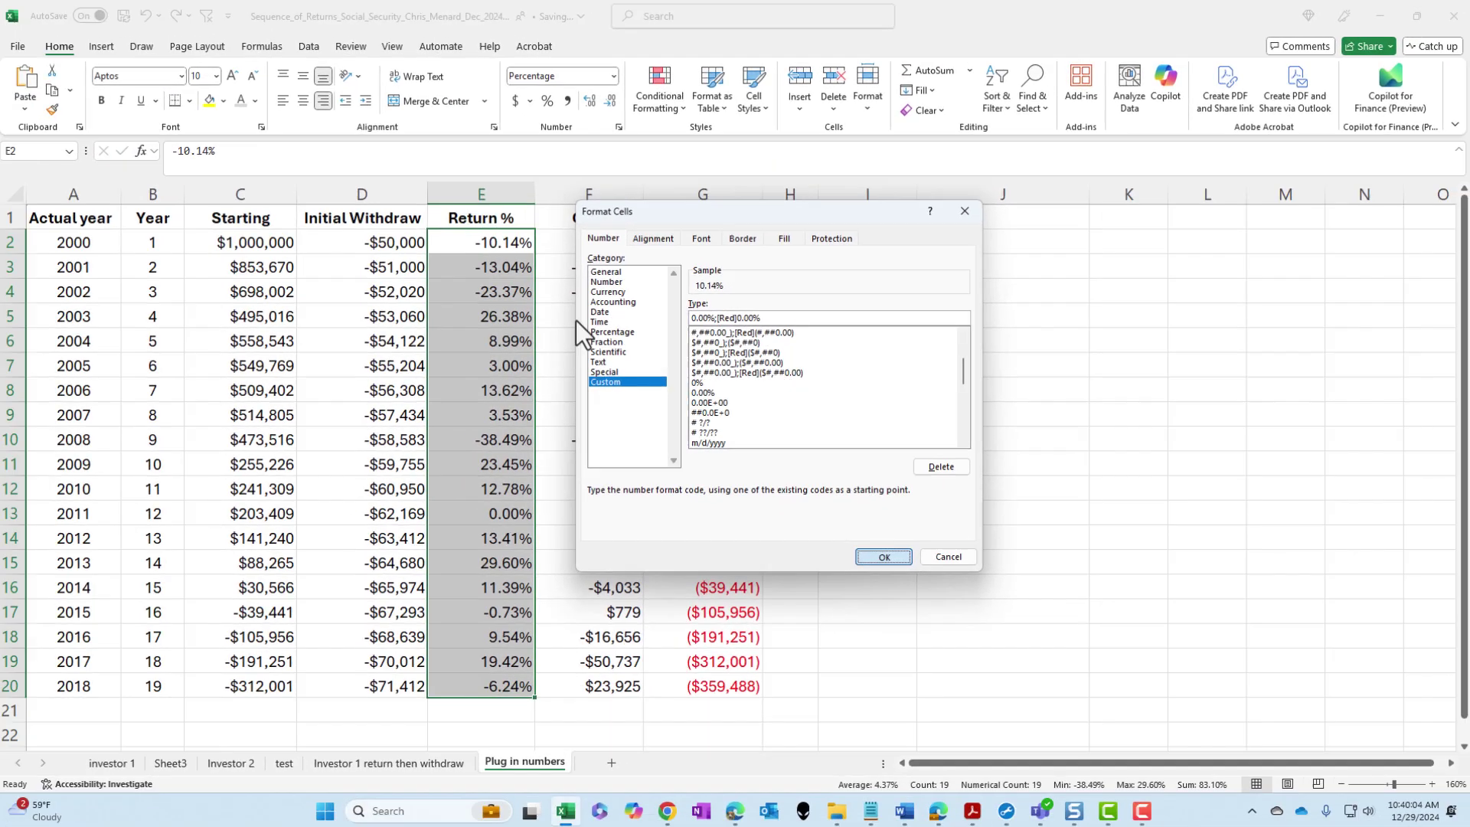
left_click(796, 663)
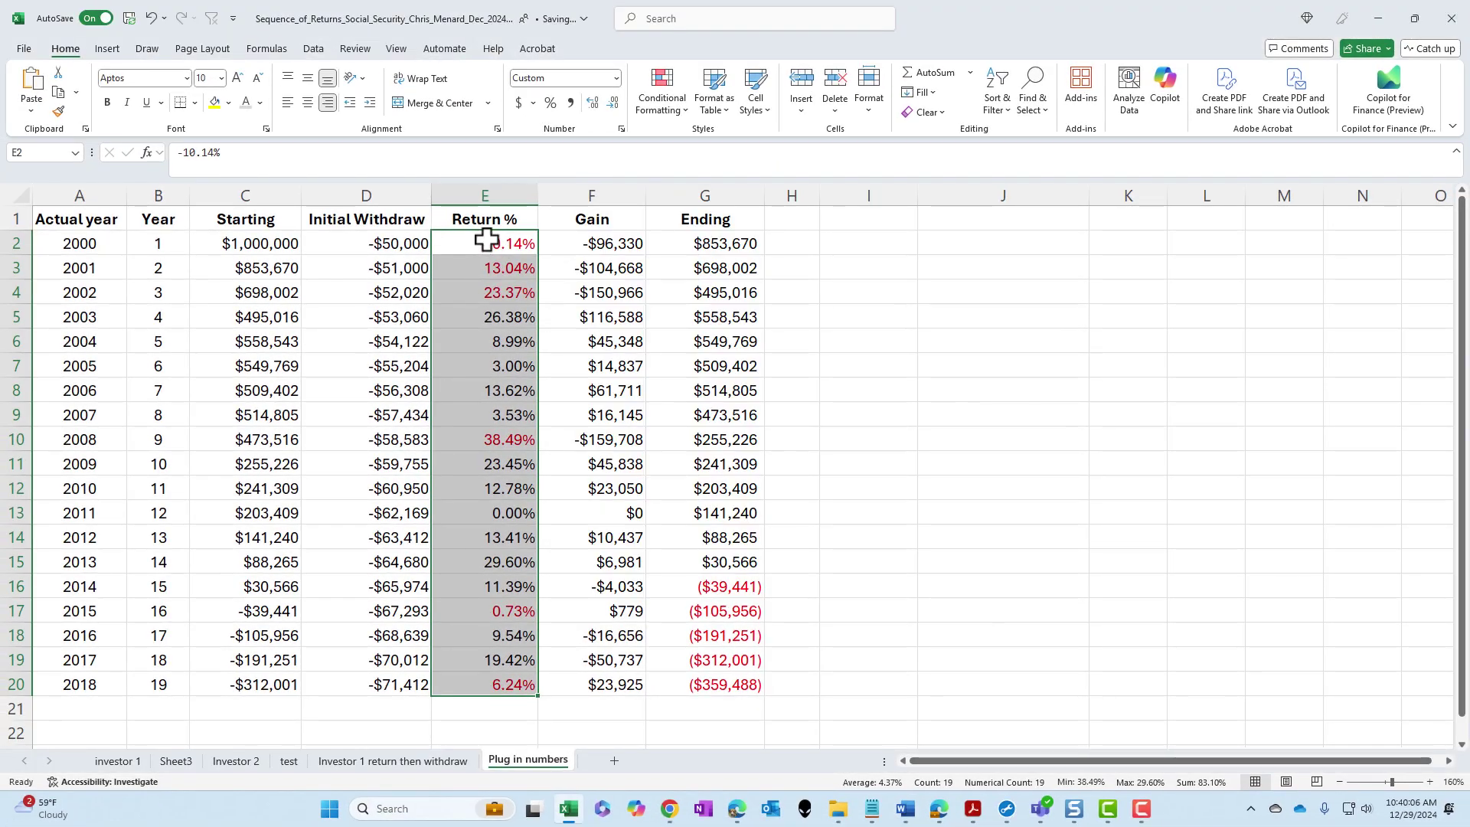
- Change the Return % custom format to 0.00%;[Red]-0.00%, e.g. -38.49% for 2008
left_click(621, 130)
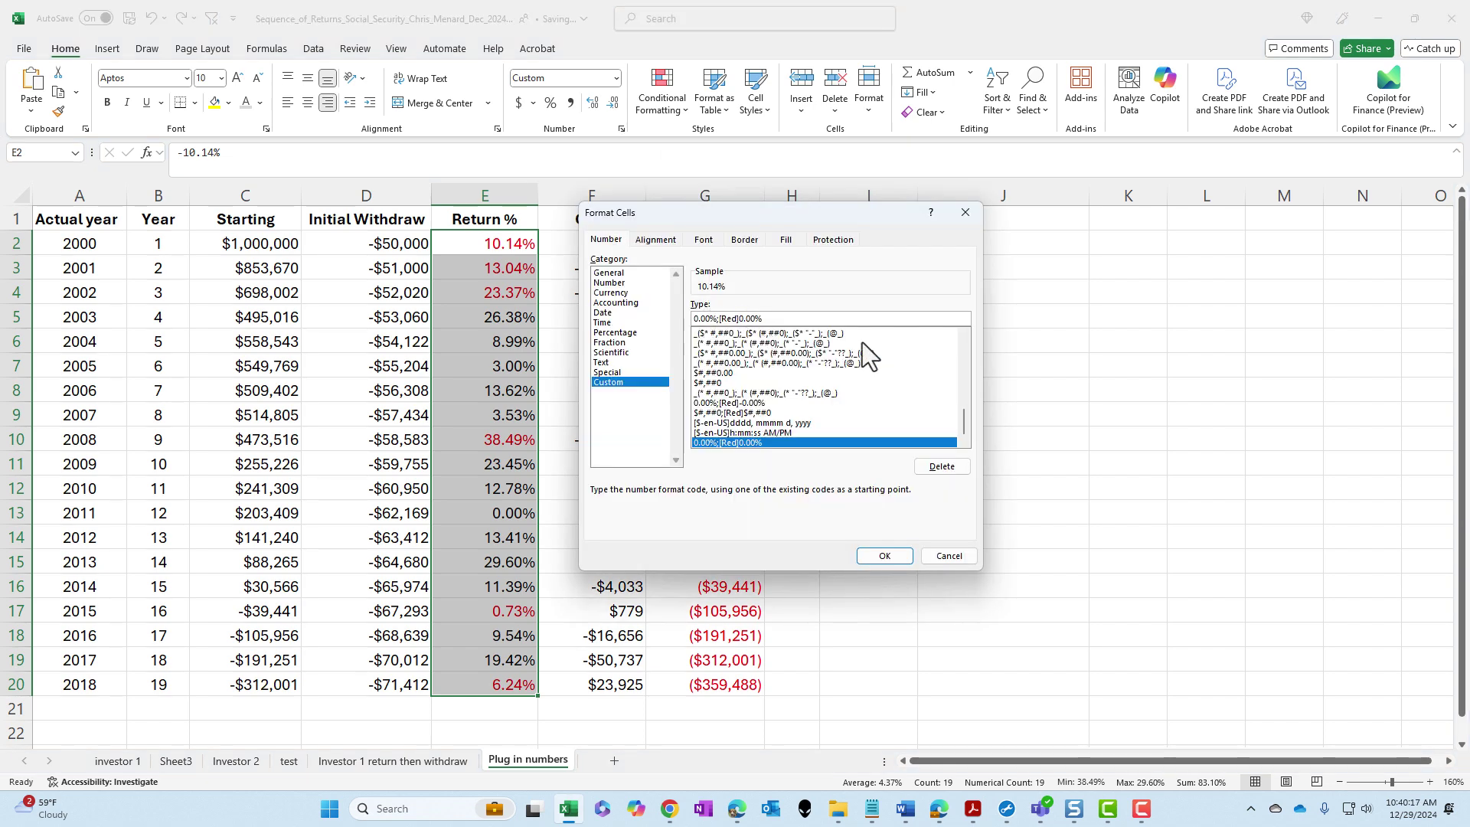
type("-")
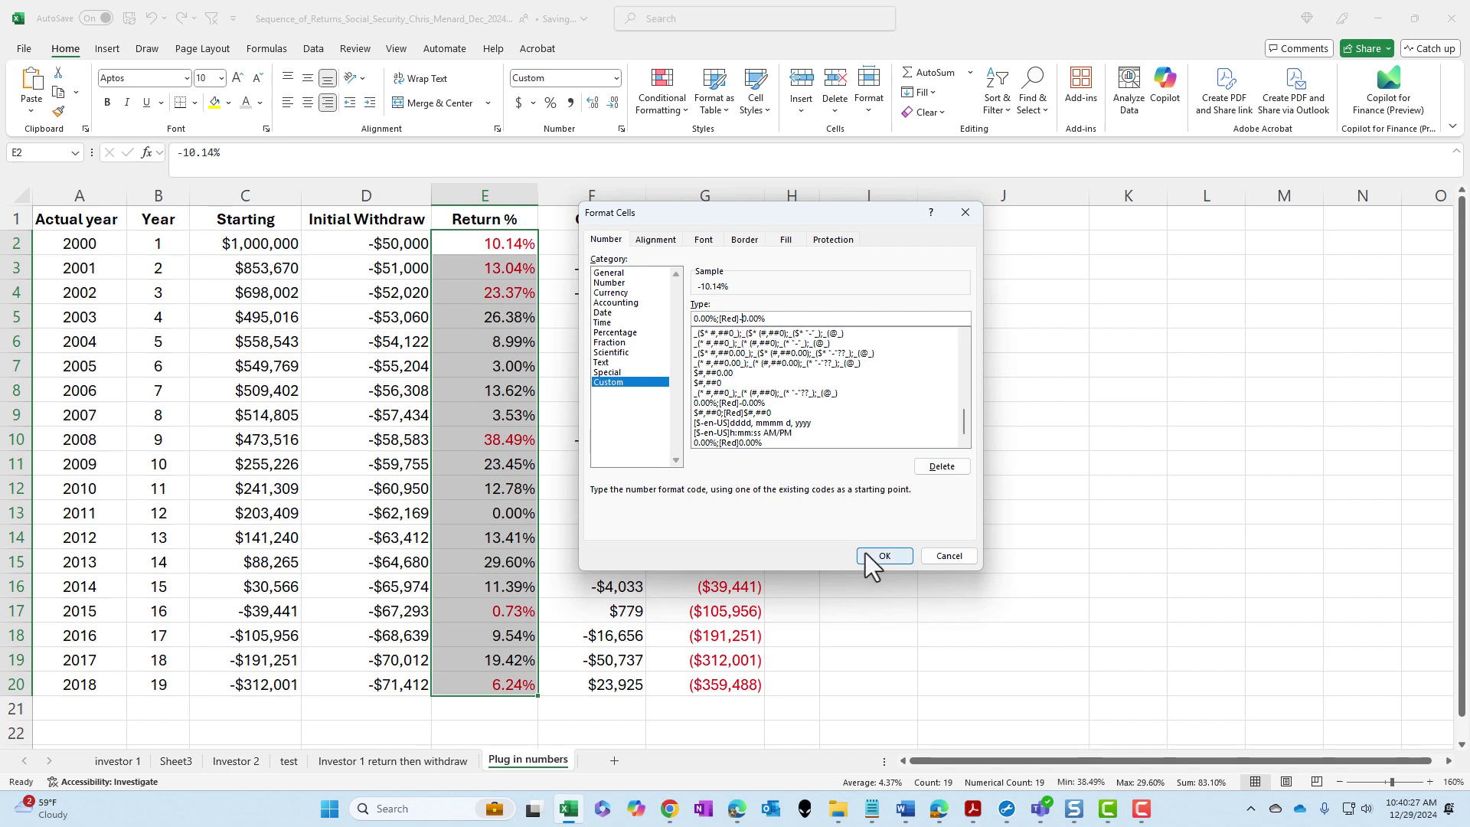
left_click(886, 561)
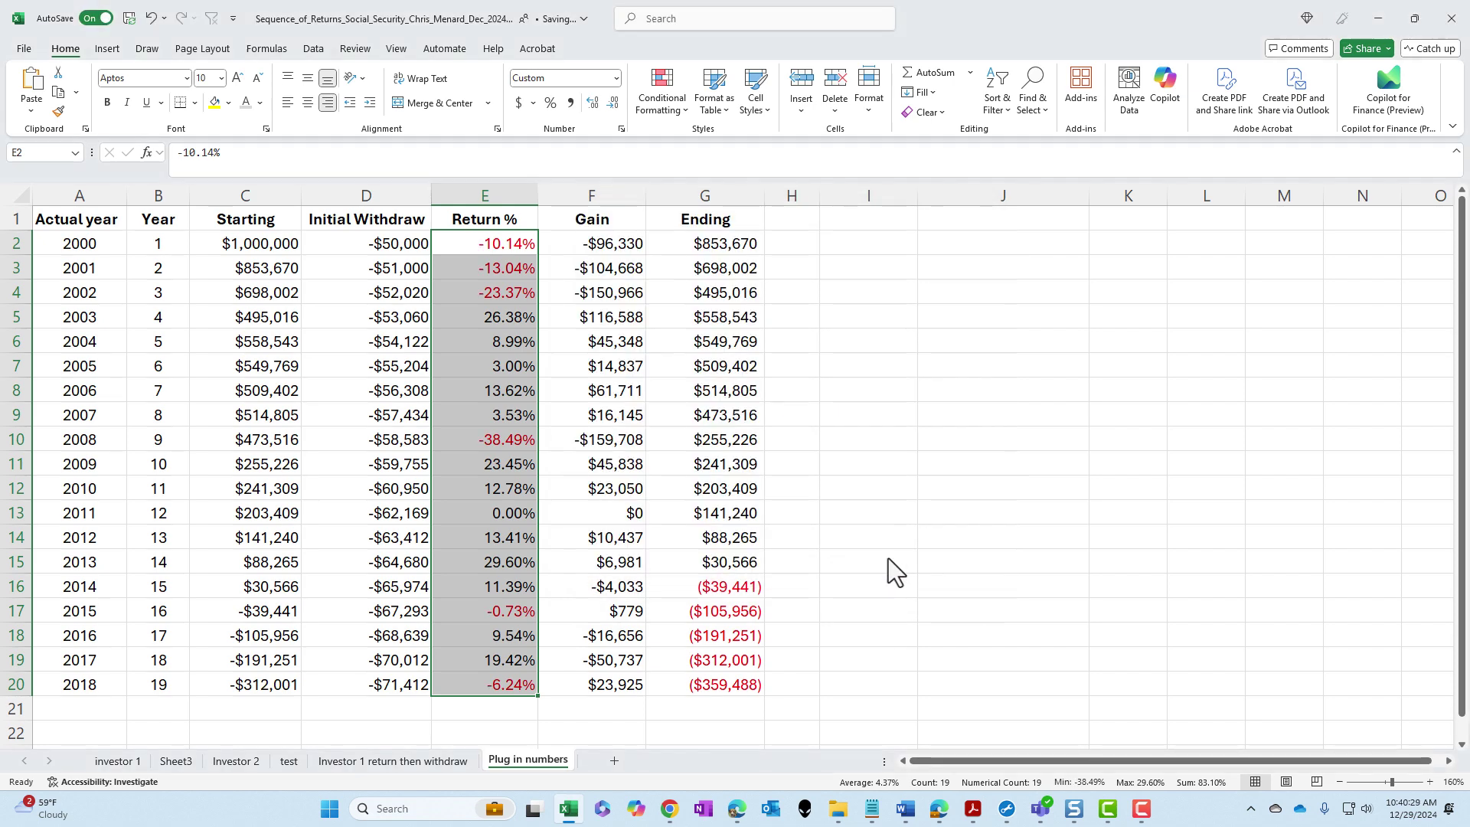